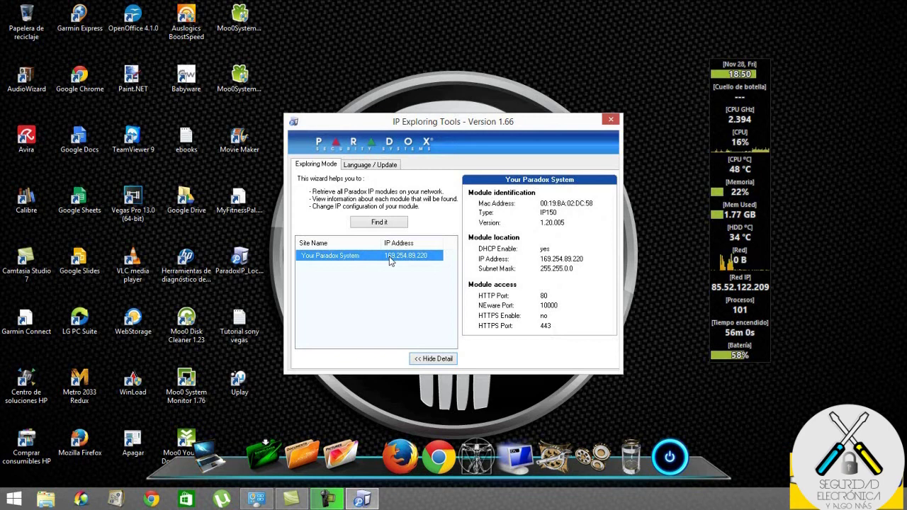
- Open the setup of the listed Paradox module, turn off automatic IP addressing and set its IP address to 192.168.1.210
{"action": "right_click", "coordinate": [389, 260]}
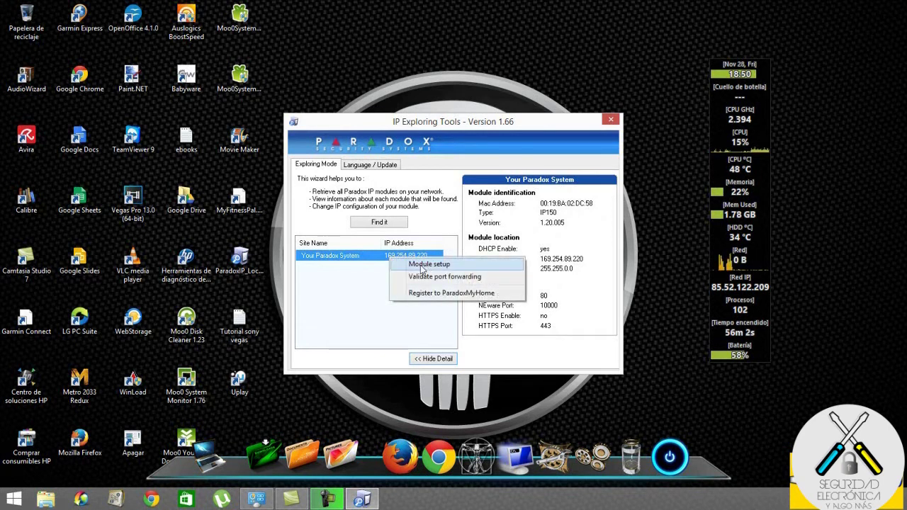
{"action": "left_click", "coordinate": [424, 265]}
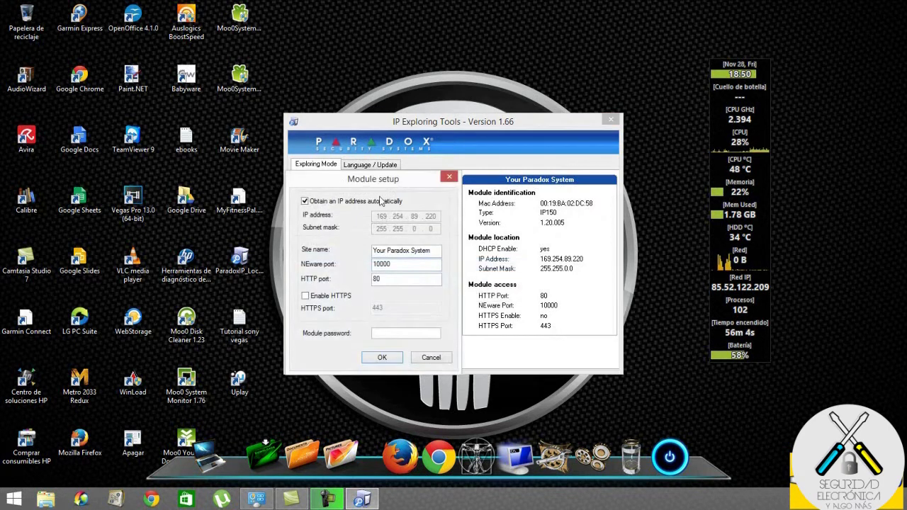
{"action": "left_click", "coordinate": [305, 203]}
{"action": "double_click", "coordinate": [379, 217]}
{"action": "type", "text": "192 . "}
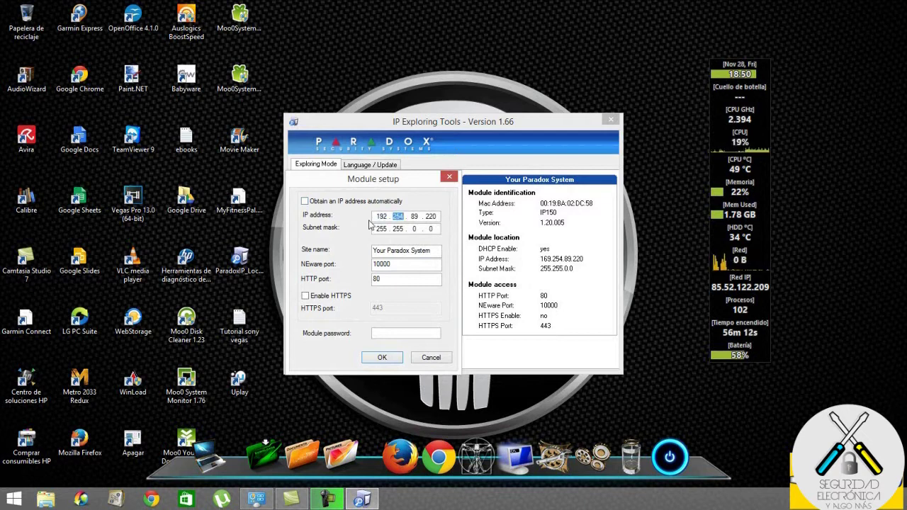
{"action": "type", "text": "168 . "}
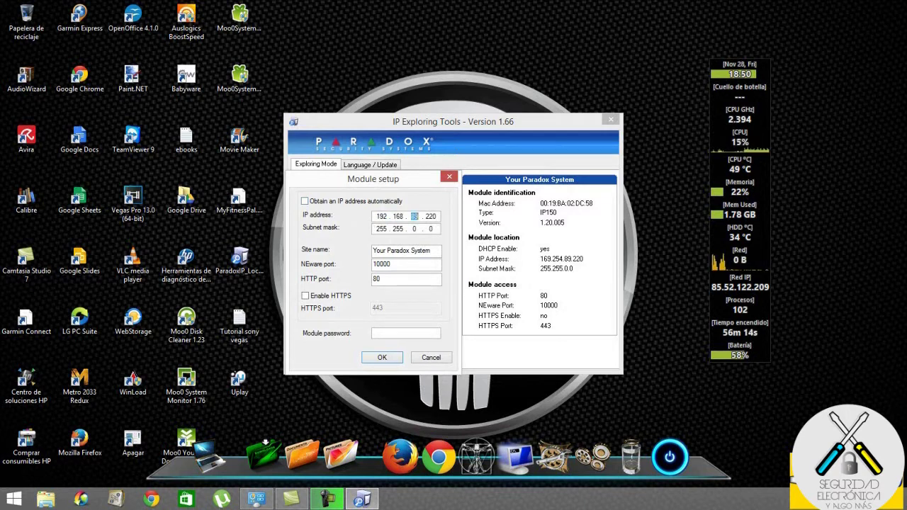
{"action": "type", "text": "1"}
{"action": "double_click", "coordinate": [431, 216]}
{"action": "type", "text": "210"}
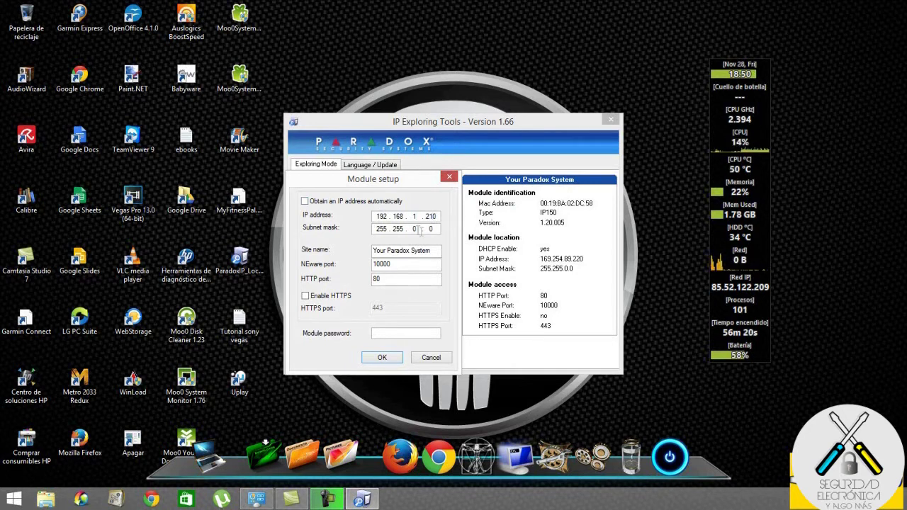
- Set the module's subnet mask to 255.255.255.0 and its site name to "pruebas"
{"action": "double_click", "coordinate": [417, 228]}
{"action": "type", "text": "255 ."}
{"action": "left_click_drag", "start_coordinate": [435, 251], "coordinate": [354, 254]}
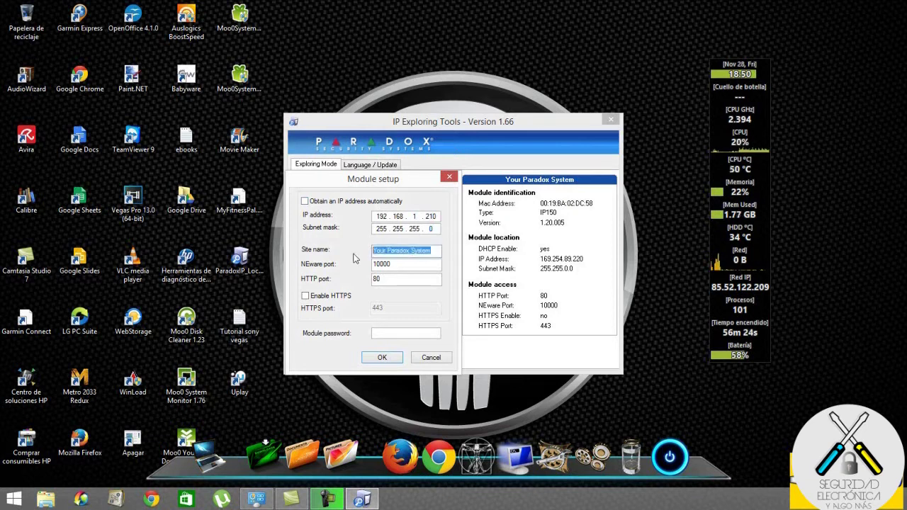
{"action": "type", "text": "pruebas"}
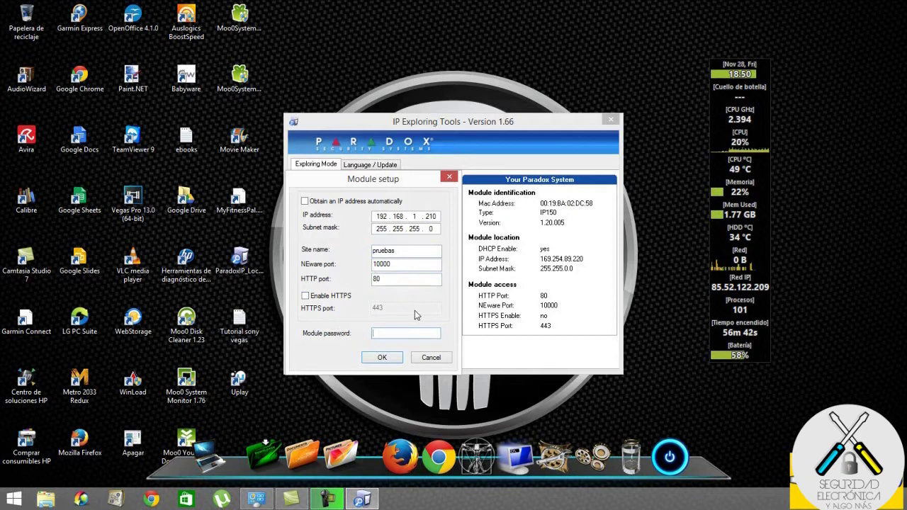
- Enter the module password, apply the module setup and close IP Exploring Tools
{"action": "type", "text": "pa"}
{"action": "key", "text": "BackSpace"}
{"action": "key", "text": "BackSpace"}
{"action": "key", "text": "ctrl+v"}
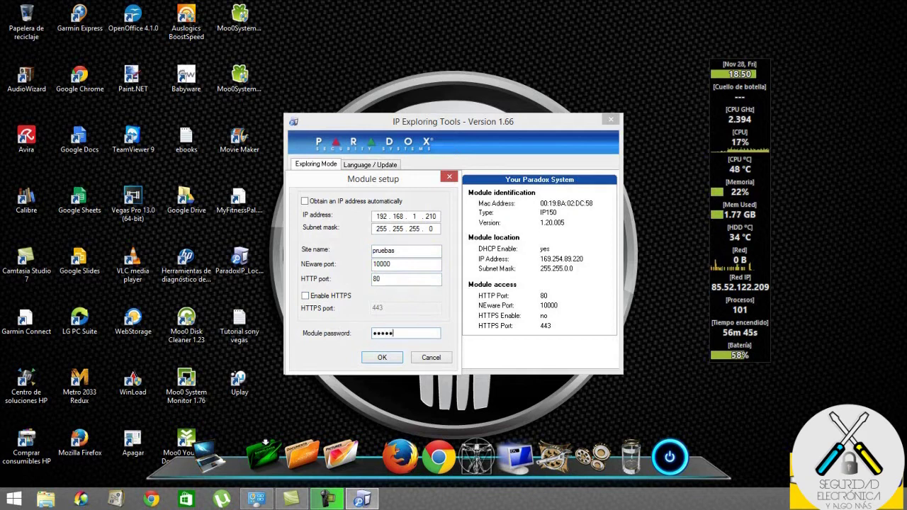
{"action": "left_click", "coordinate": [382, 358]}
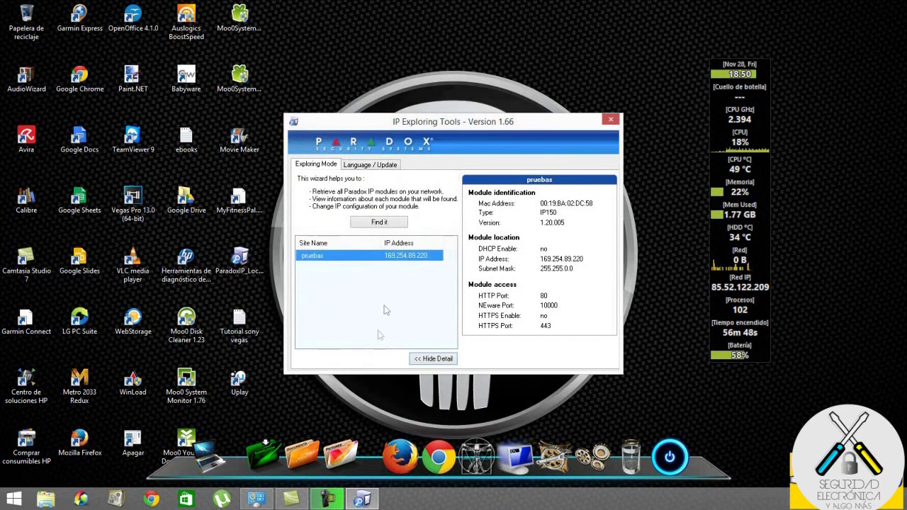
{"action": "left_click", "coordinate": [613, 122]}
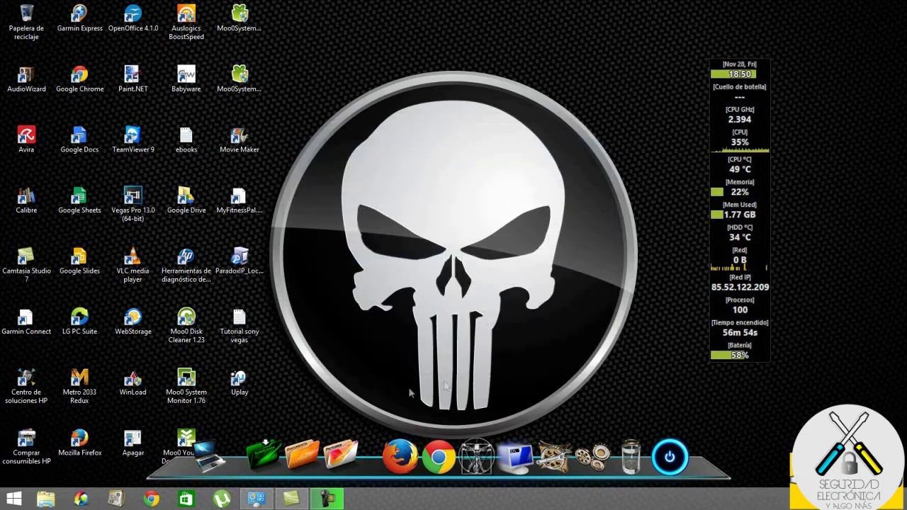
- Switch to Firefox, open 192.168.1.210 and log in with the panel user code and the module password
{"action": "double_click", "coordinate": [244, 262]}
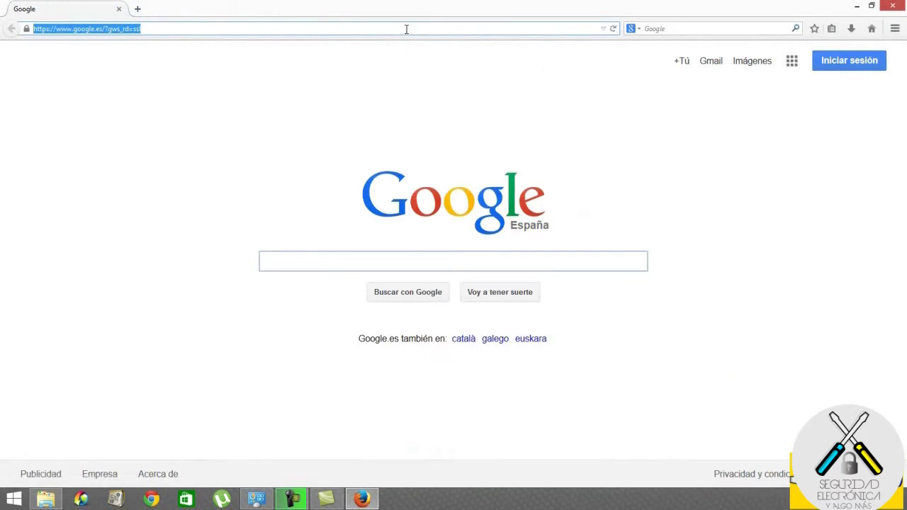
{"action": "type", "text": "192."}
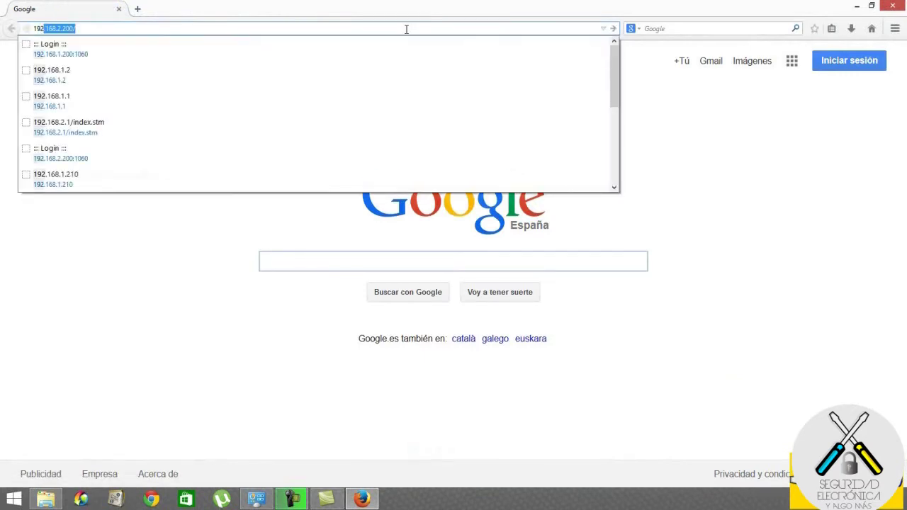
{"action": "type", "text": "168."}
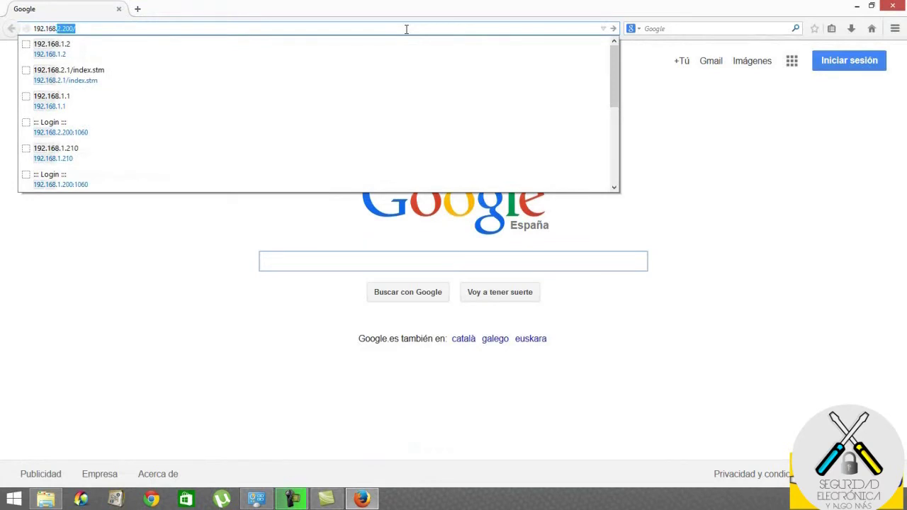
{"action": "type", "text": "1.210"}
{"action": "key", "text": "Return"}
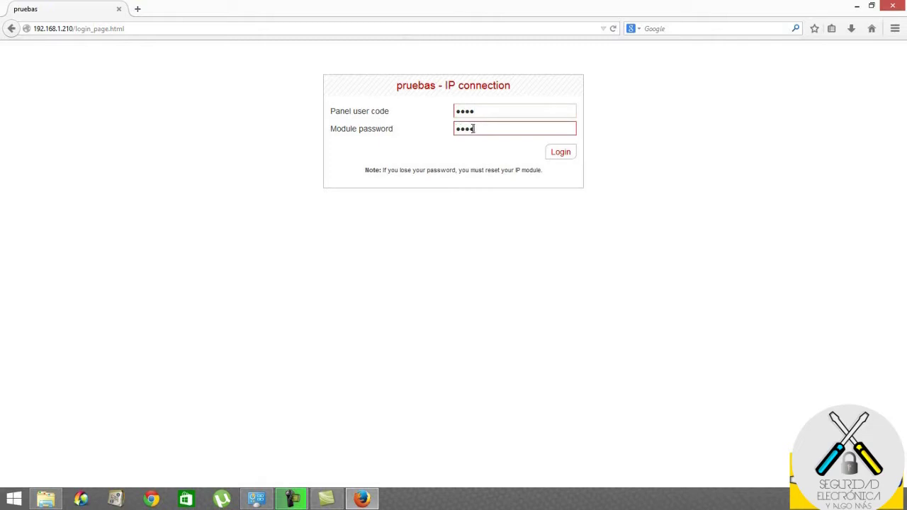
{"action": "left_click", "coordinate": [564, 151]}
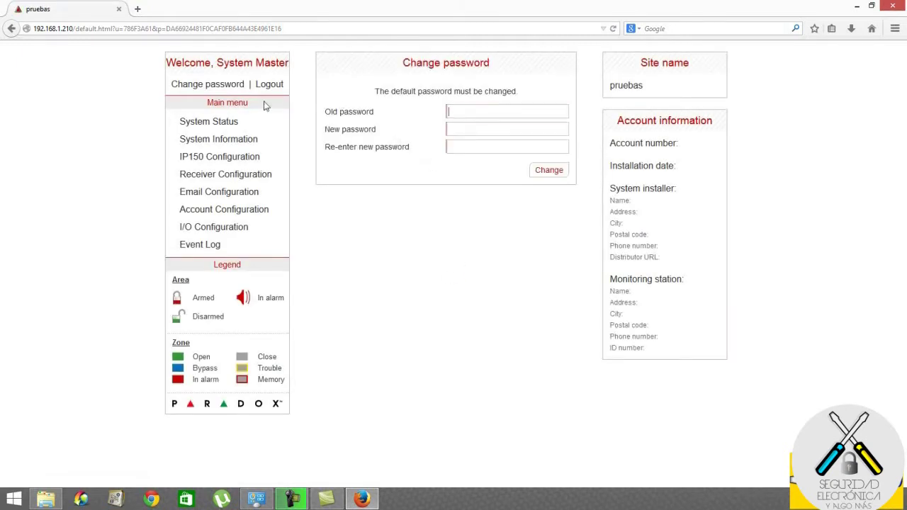
- Review the system status, including the action options for Area 1, and the system information
{"action": "left_click", "coordinate": [224, 123]}
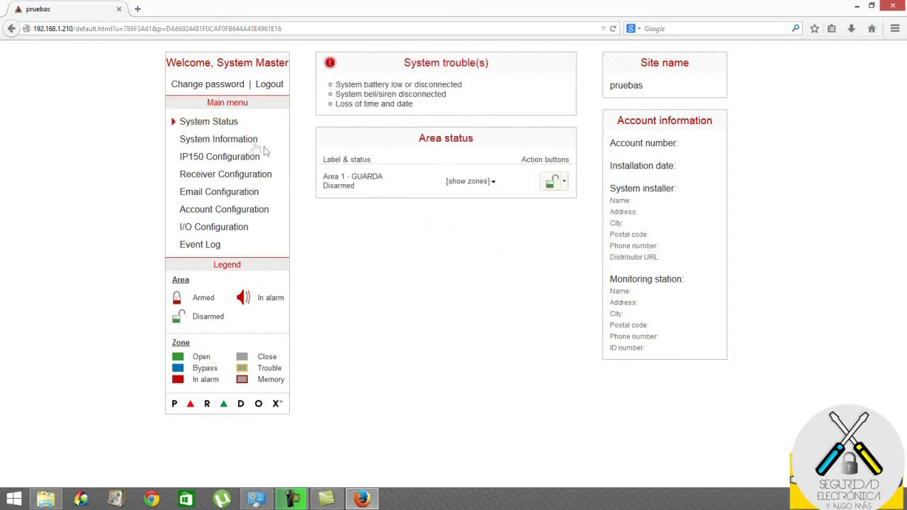
{"action": "left_click", "coordinate": [565, 186]}
{"action": "left_click", "coordinate": [564, 188]}
{"action": "left_click", "coordinate": [233, 141]}
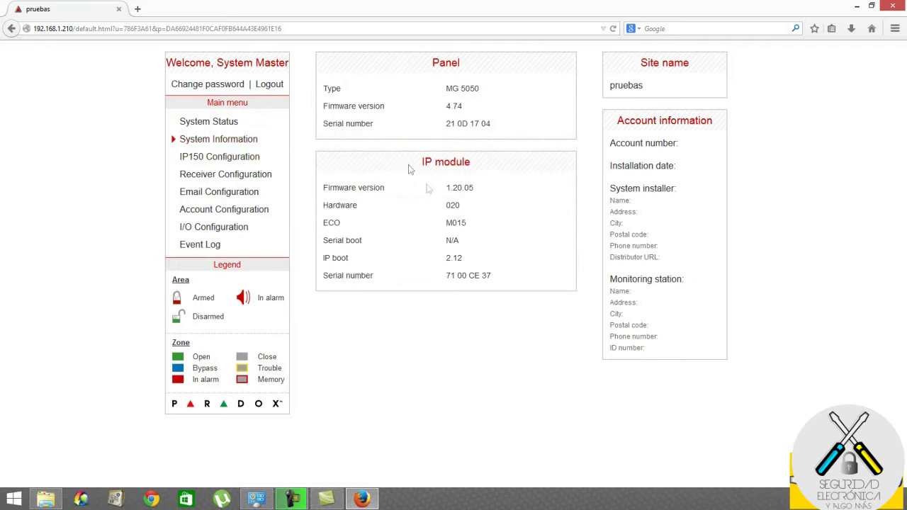
- In the IP150 configuration, set the default gateway to 192.168.1.1
{"action": "left_click", "coordinate": [229, 155]}
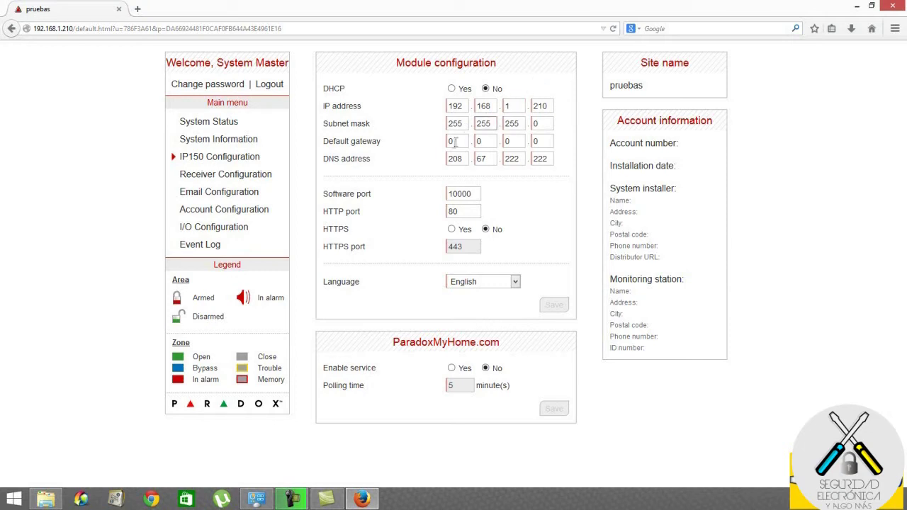
{"action": "left_click_drag", "start_coordinate": [457, 141], "coordinate": [439, 142]}
{"action": "left_click", "coordinate": [482, 142]}
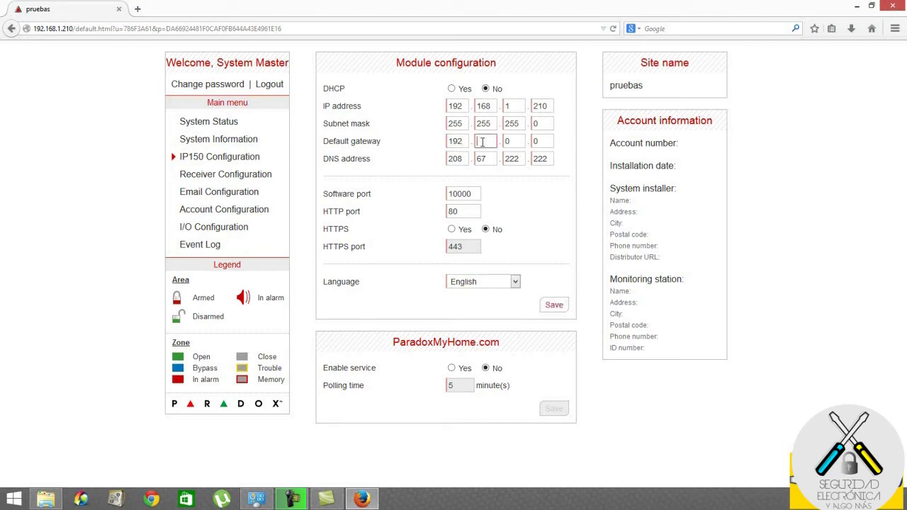
{"action": "type", "text": "168"}
{"action": "left_click", "coordinate": [511, 141]}
{"action": "left_click", "coordinate": [542, 141]}
{"action": "type", "text": "1"}
- Set the module's DNS address to 8.8.8.8
{"action": "left_click_drag", "start_coordinate": [461, 159], "coordinate": [443, 160]}
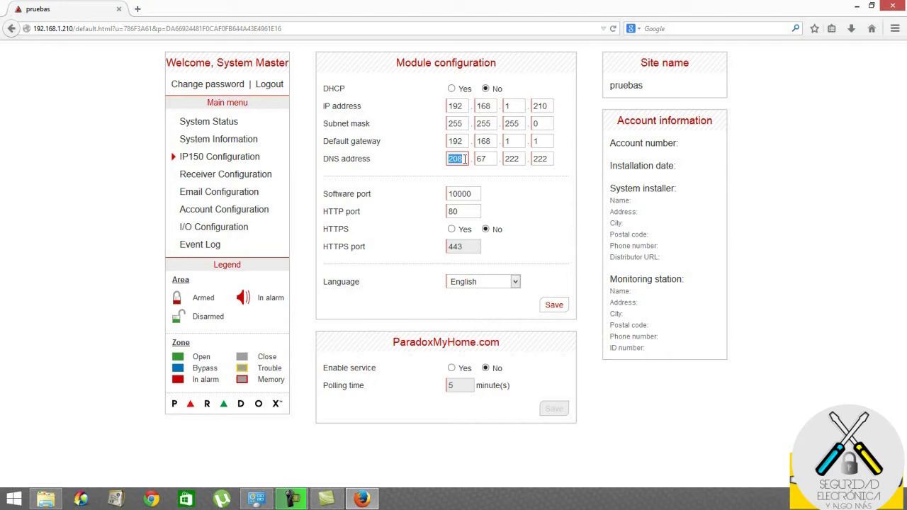
{"action": "type", "text": "8"}
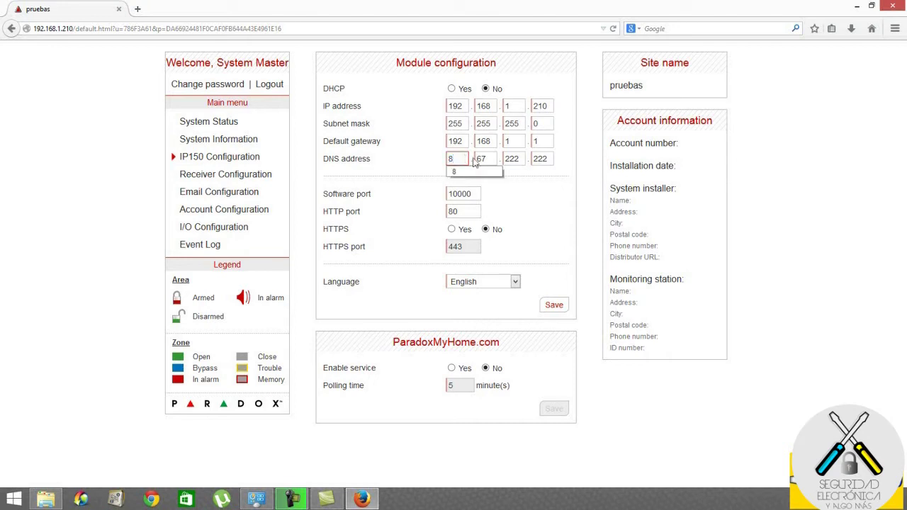
{"action": "key", "text": "Tab"}
{"action": "type", "text": "8"}
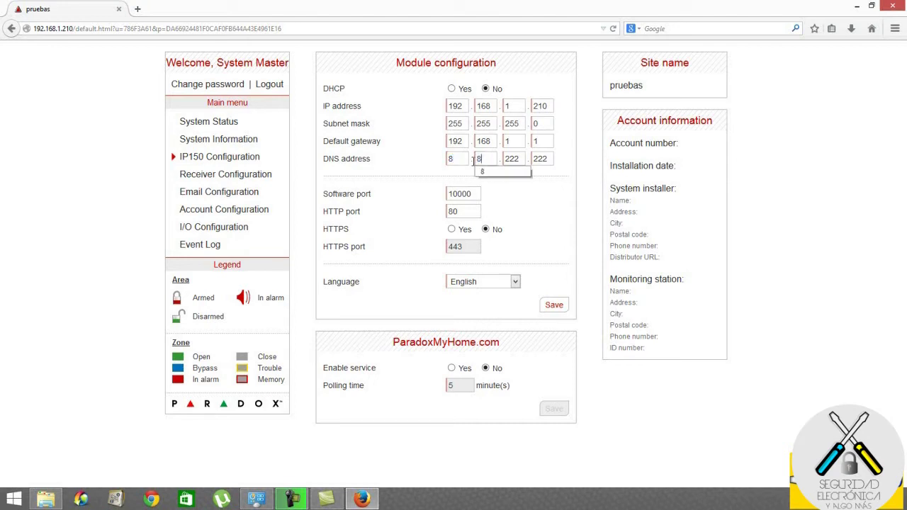
{"action": "key", "text": "Tab"}
{"action": "type", "text": "8"}
{"action": "key", "text": "Tab"}
{"action": "type", "text": "8"}
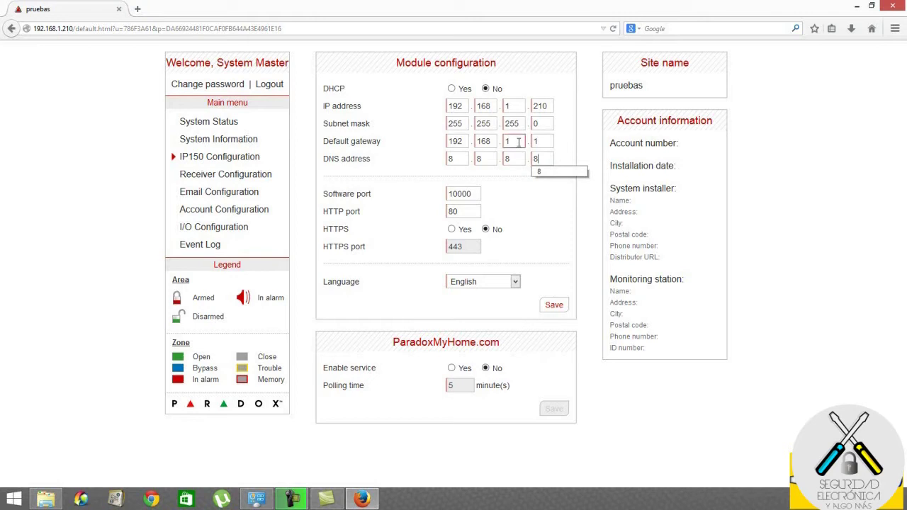
{"action": "left_click", "coordinate": [515, 157]}
{"action": "left_click", "coordinate": [488, 157]}
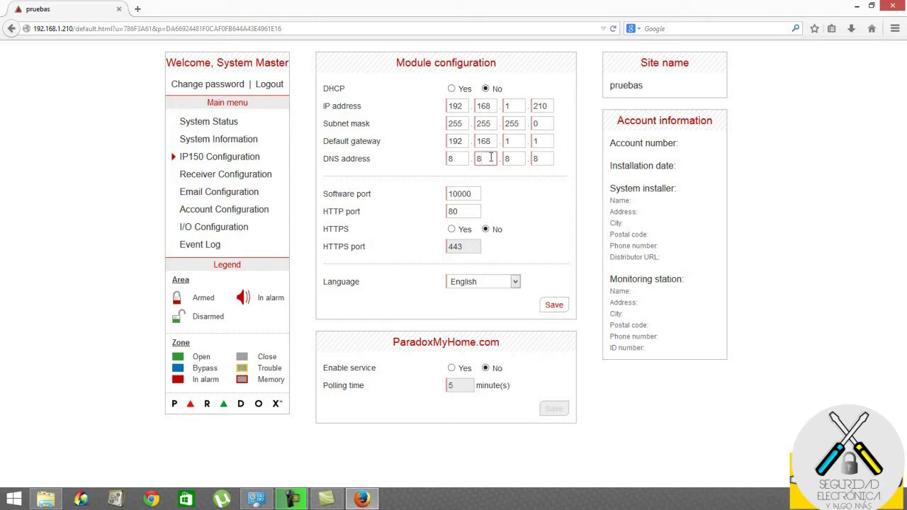
{"action": "left_click", "coordinate": [487, 156]}
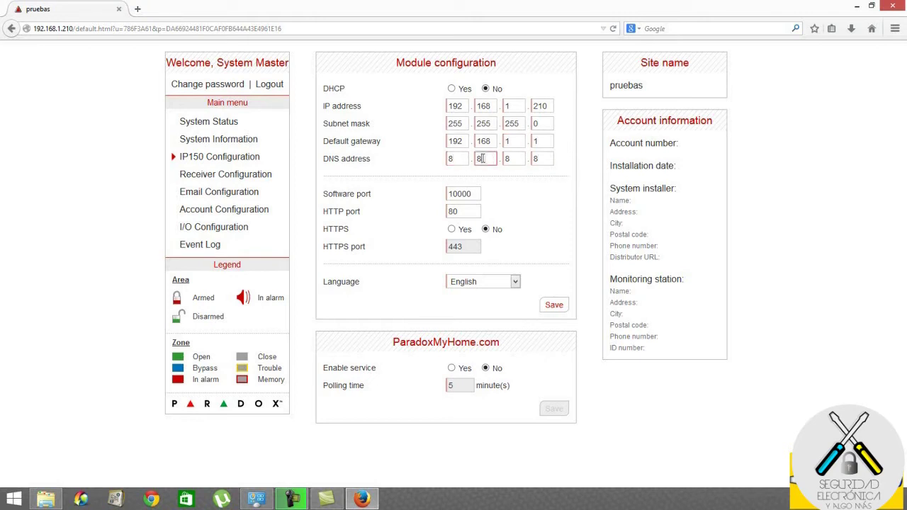
{"action": "left_click", "coordinate": [537, 160]}
- Check the language choices, keep English, and save the module configuration, accepting the module restart
{"action": "left_click", "coordinate": [493, 203]}
{"action": "left_click", "coordinate": [516, 282]}
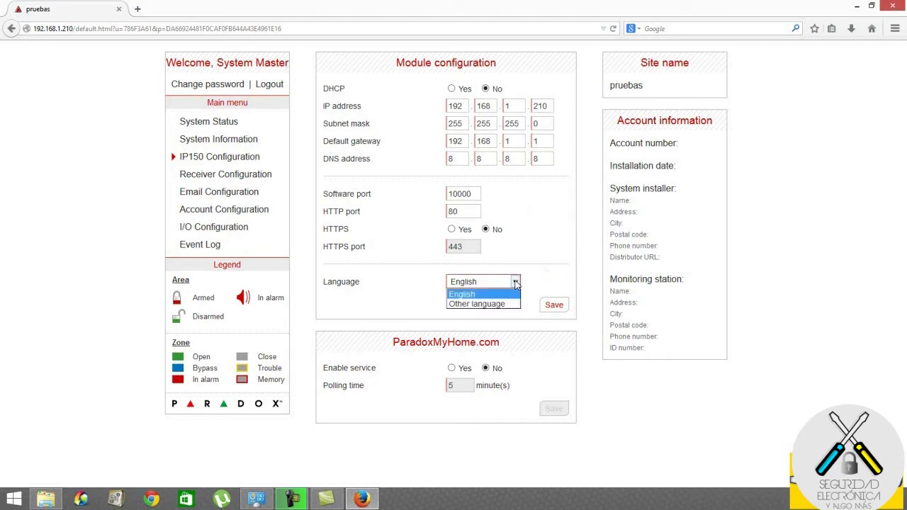
{"action": "left_click", "coordinate": [533, 257]}
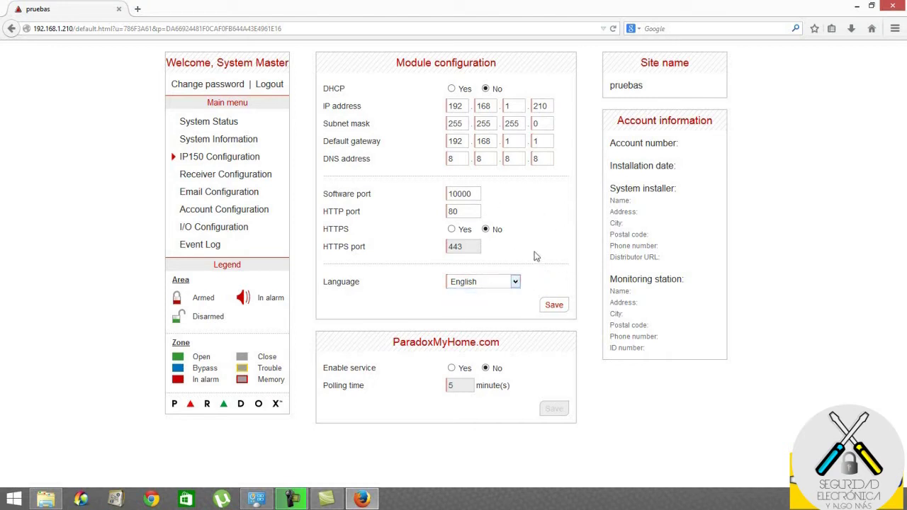
{"action": "left_click", "coordinate": [554, 306]}
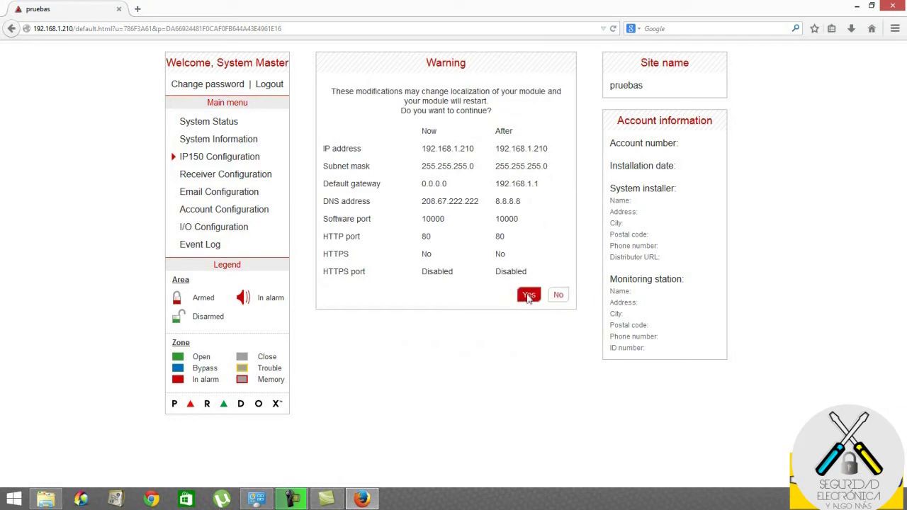
{"action": "left_click", "coordinate": [528, 296]}
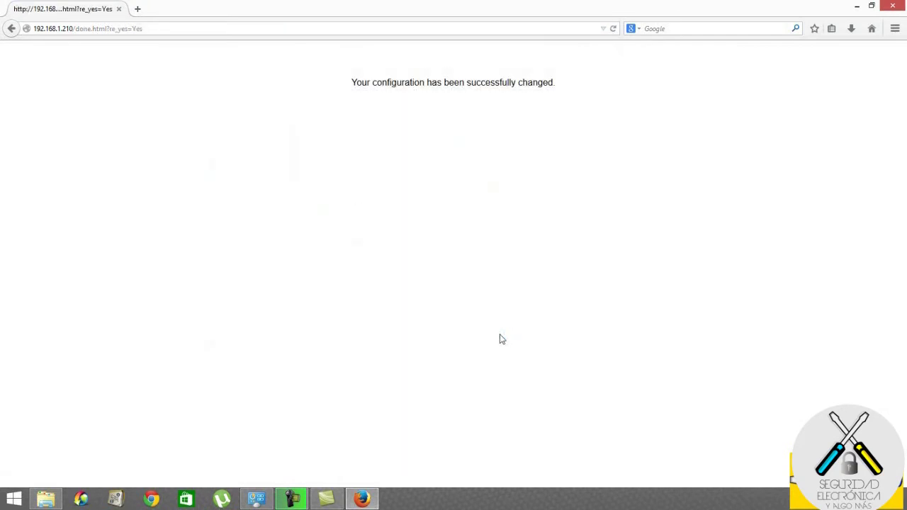
- Reload the module's login page at 192.168.1.210
{"action": "left_click", "coordinate": [519, 29]}
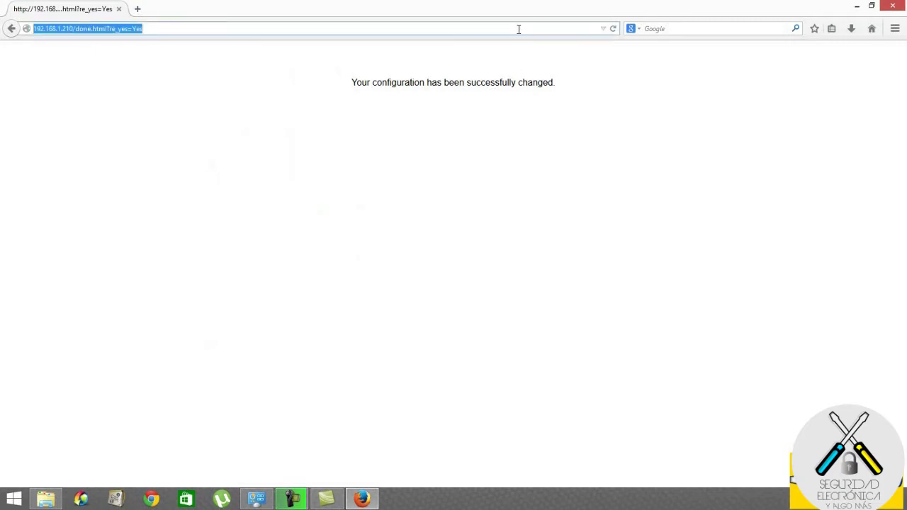
{"action": "type", "text": "192"}
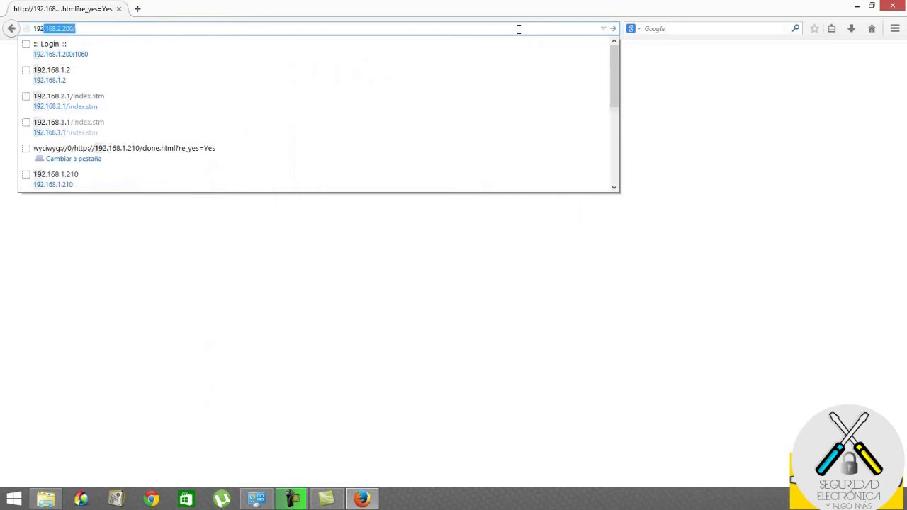
{"action": "type", "text": ".168."}
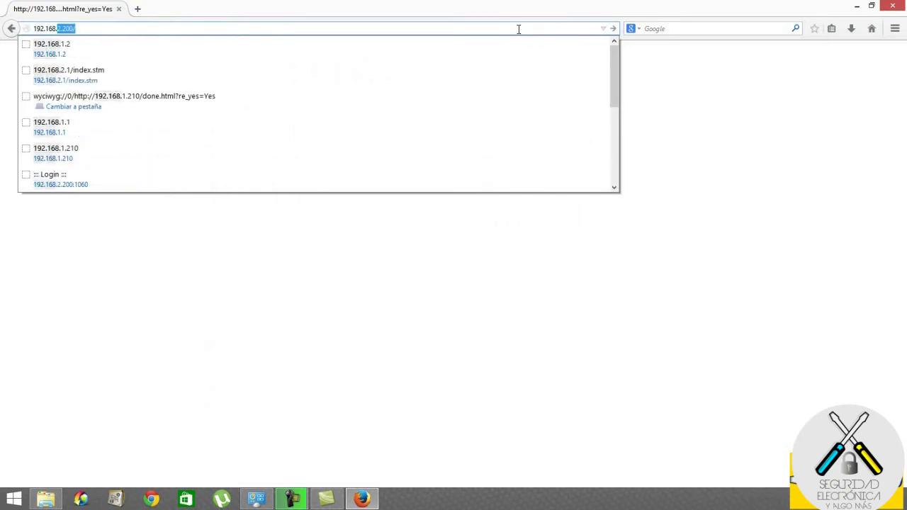
{"action": "type", "text": "1.210"}
{"action": "key", "text": "Return"}
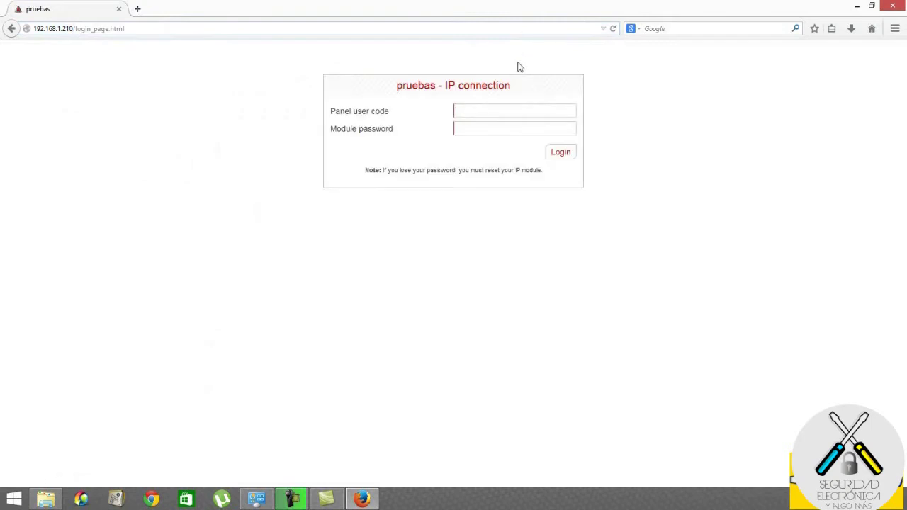
- Log back in with the panel user code and the module password, and open the IP150 configuration
{"action": "left_click", "coordinate": [491, 131]}
{"action": "left_click", "coordinate": [561, 155]}
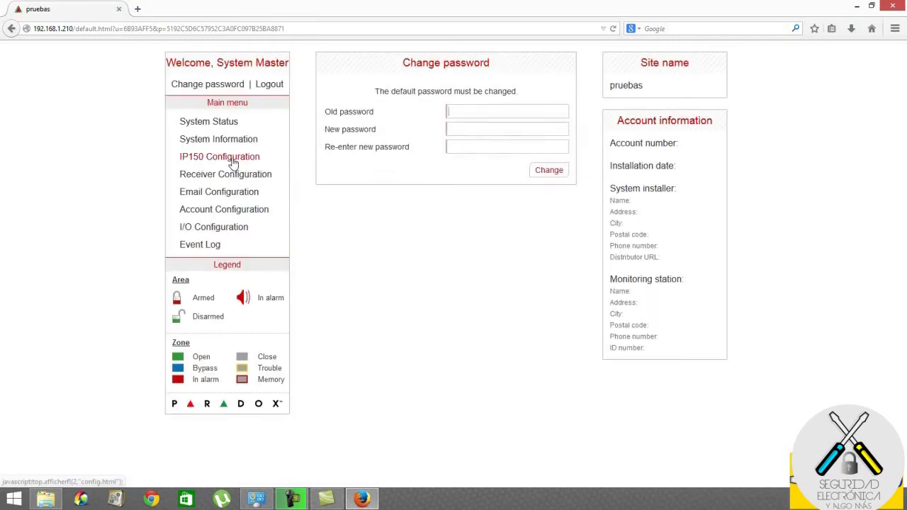
{"action": "left_click", "coordinate": [232, 163]}
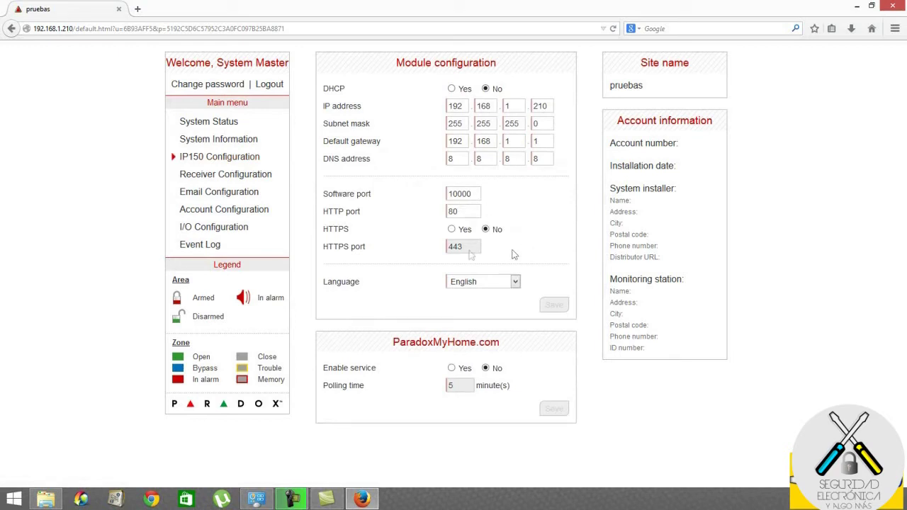
- Review the module's receiver, email and account configuration pages, then its event log
{"action": "left_click", "coordinate": [257, 176]}
{"action": "left_click", "coordinate": [235, 177]}
{"action": "left_click", "coordinate": [457, 224]}
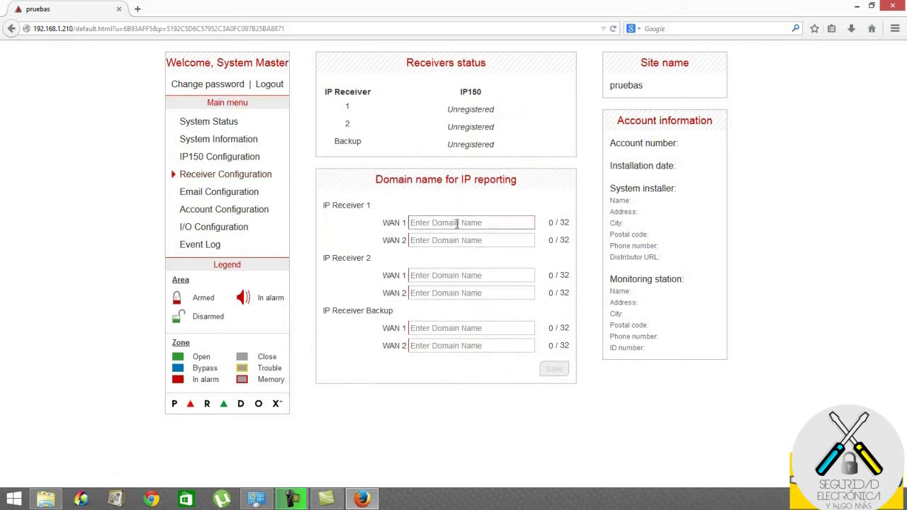
{"action": "left_click", "coordinate": [228, 193]}
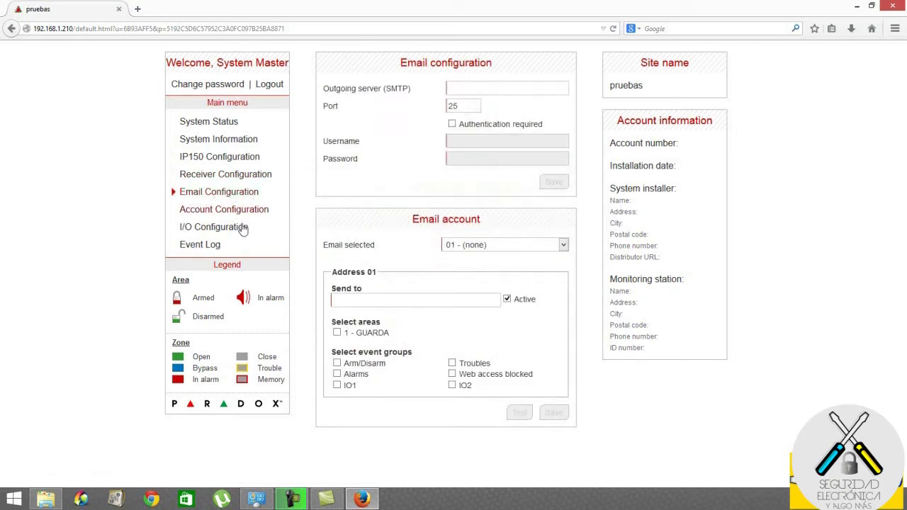
{"action": "left_click", "coordinate": [201, 211]}
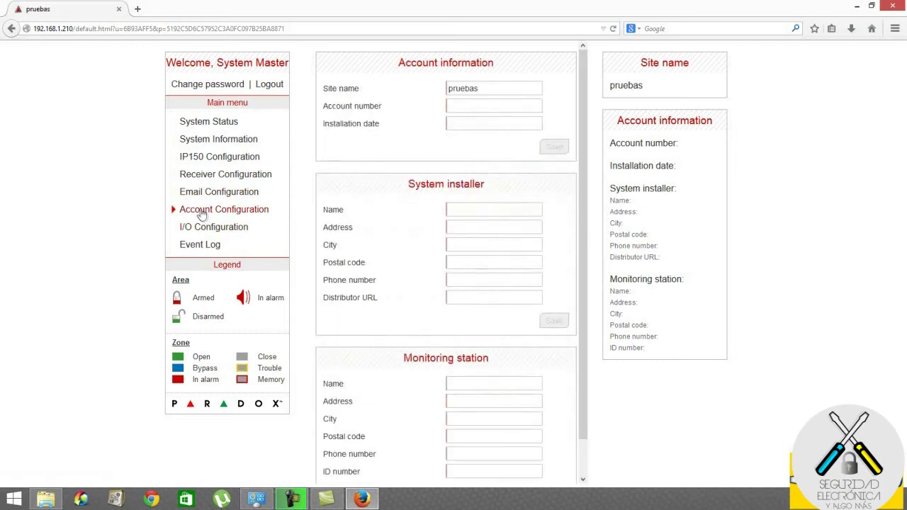
{"action": "left_click", "coordinate": [203, 246]}
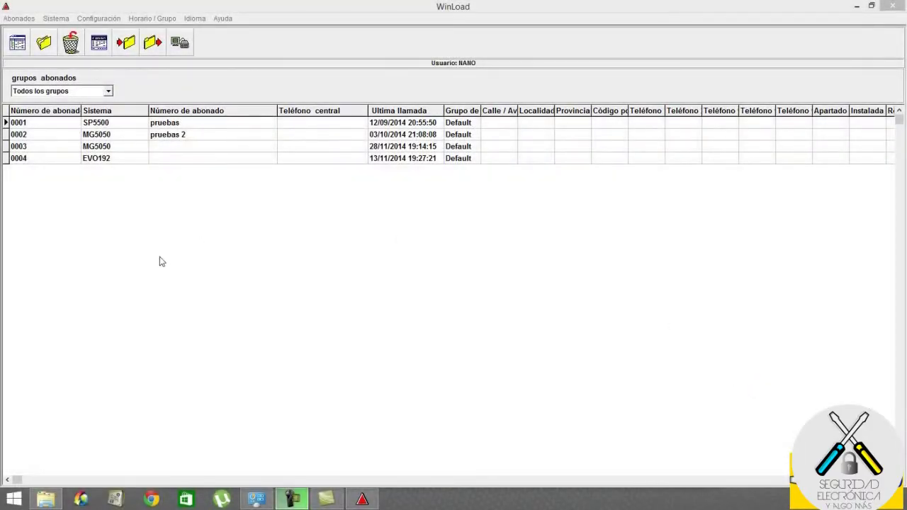
- In WinLoad, open the unnamed MG5050 subscriber, check its IP parameters, and connect to the panel through the IP module
{"action": "double_click", "coordinate": [100, 149]}
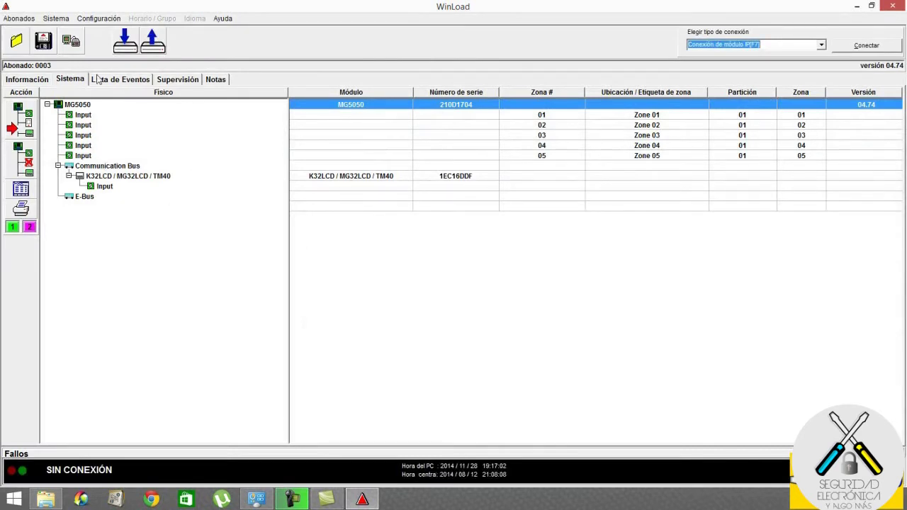
{"action": "left_click", "coordinate": [42, 81]}
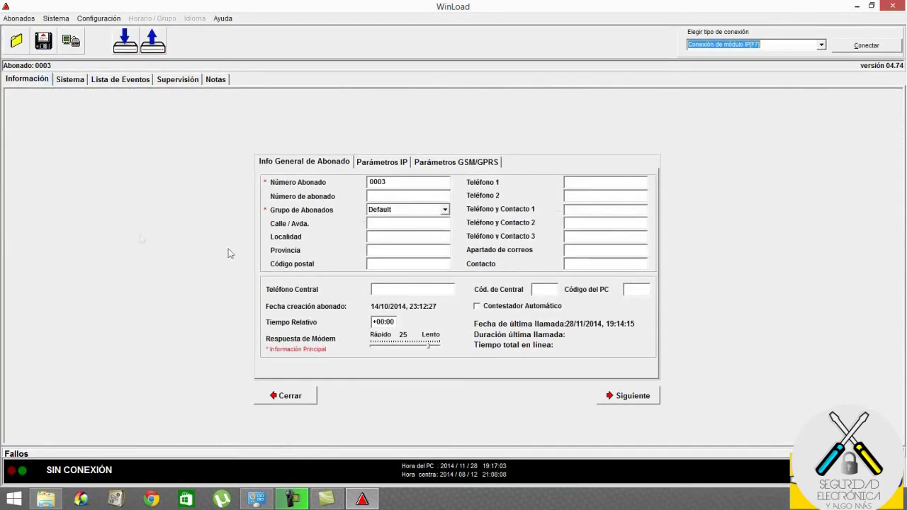
{"action": "left_click", "coordinate": [380, 164]}
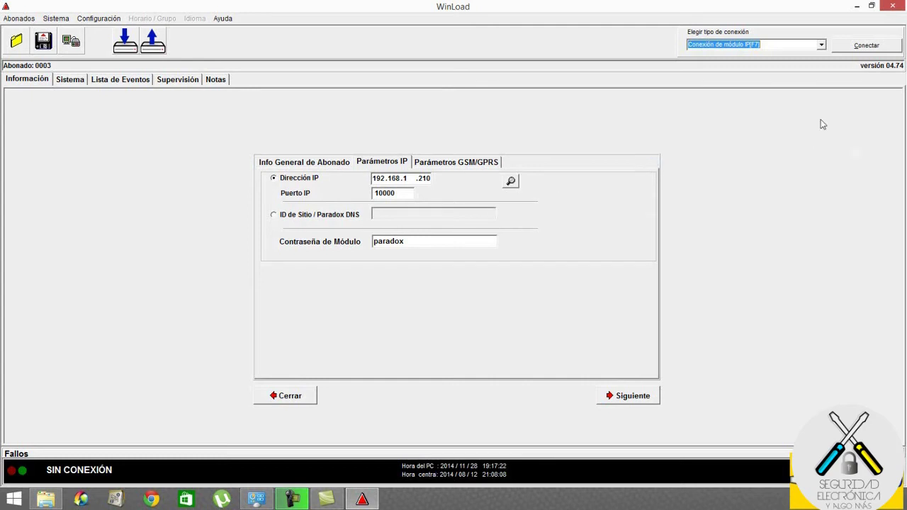
{"action": "left_click", "coordinate": [866, 46]}
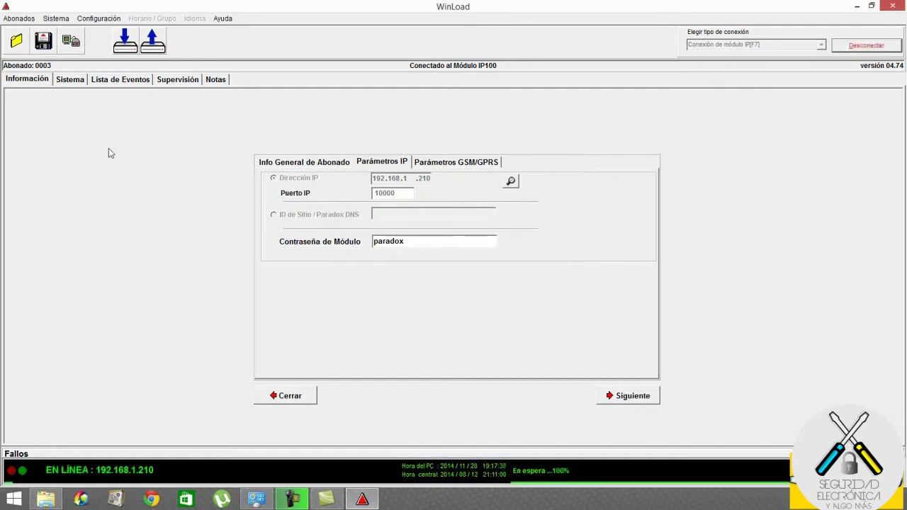
- Open the MG5050 panel's programming and go to the communicator's IP/GPRS reporting settings
{"action": "left_click", "coordinate": [70, 81]}
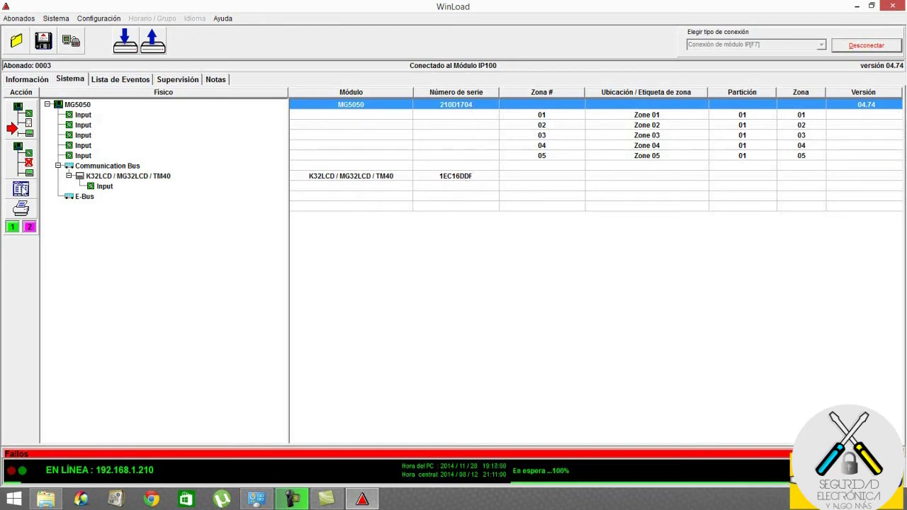
{"action": "left_click", "coordinate": [21, 190]}
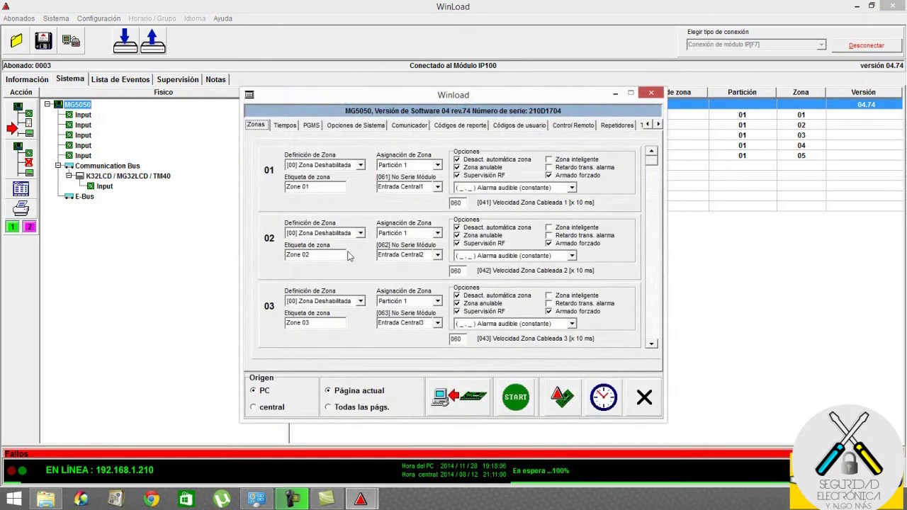
{"action": "left_click", "coordinate": [411, 127]}
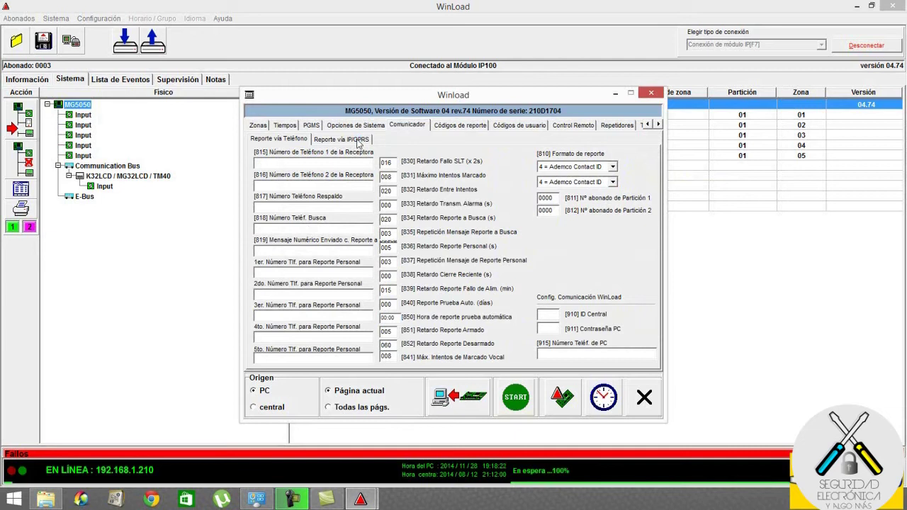
{"action": "left_click", "coordinate": [356, 145]}
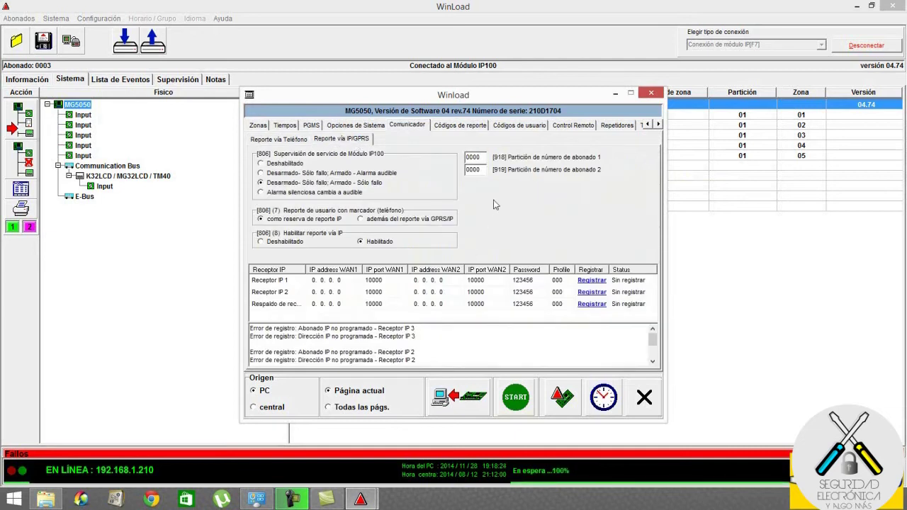
- Enter the partition 1 account number for IP reporting and keep reporting via IP enabled
{"action": "left_click_drag", "start_coordinate": [483, 157], "coordinate": [463, 161]}
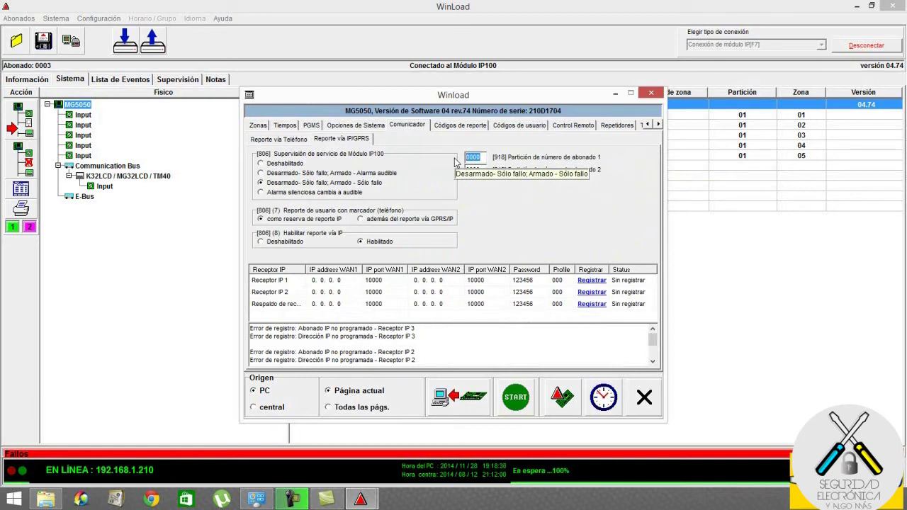
{"action": "type", "text": "1AA2"}
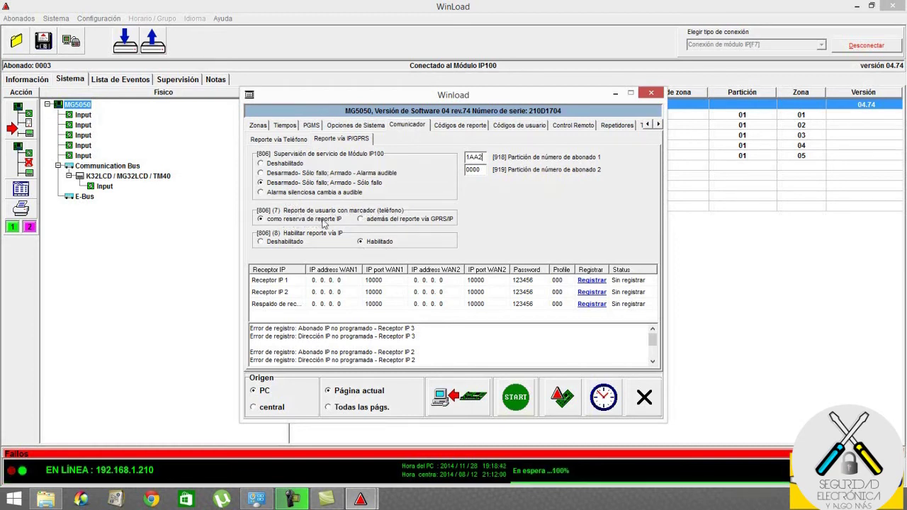
{"action": "left_click", "coordinate": [359, 241]}
- Set the WAN1 IP address of IP receiver 1 to 82.82.82.82
{"action": "left_click", "coordinate": [354, 281]}
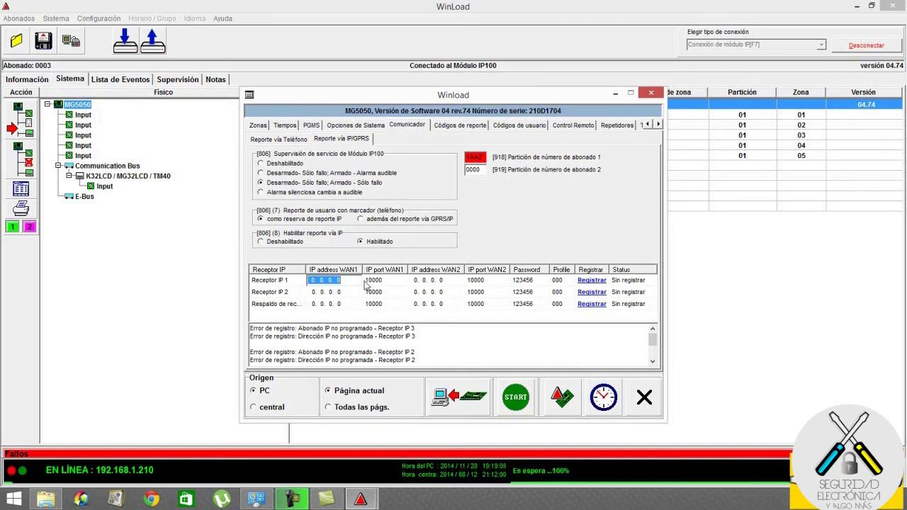
{"action": "type", "text": "82"}
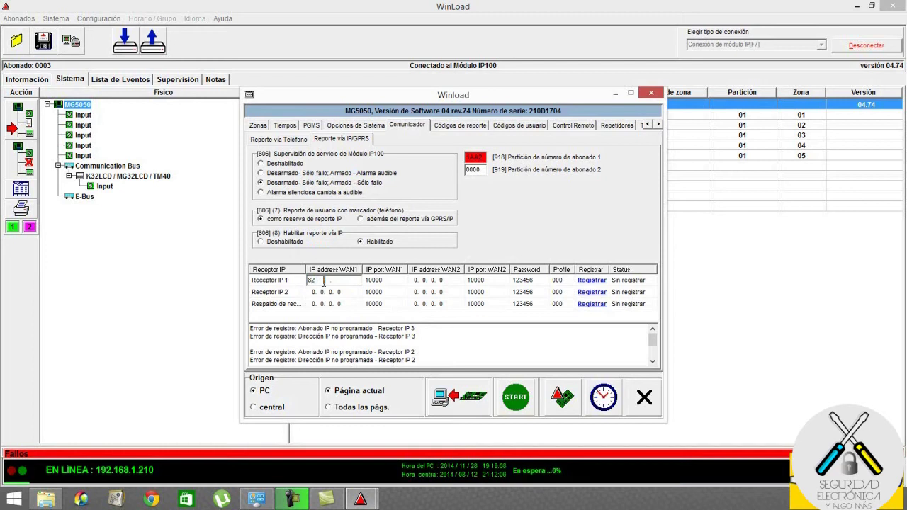
{"action": "type", "text": ". 0. 82"}
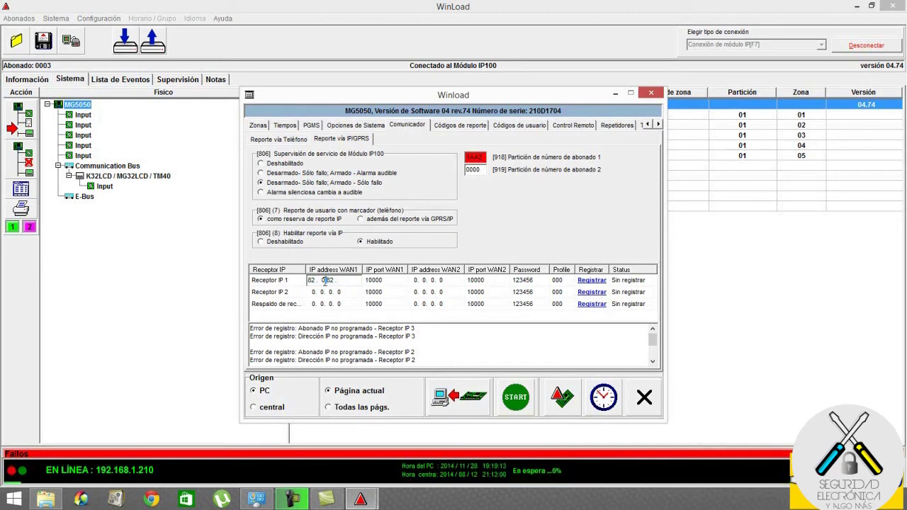
{"action": "key", "text": "BackSpace"}
{"action": "double_click", "coordinate": [324, 281]}
{"action": "type", "text": "8"}
{"action": "left_click_drag", "start_coordinate": [333, 281], "coordinate": [320, 282]}
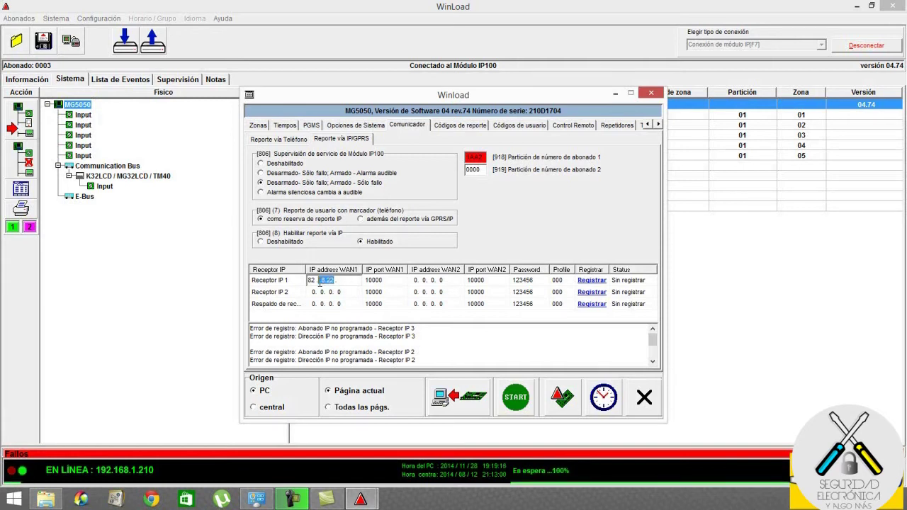
{"action": "key", "text": "BackSpace"}
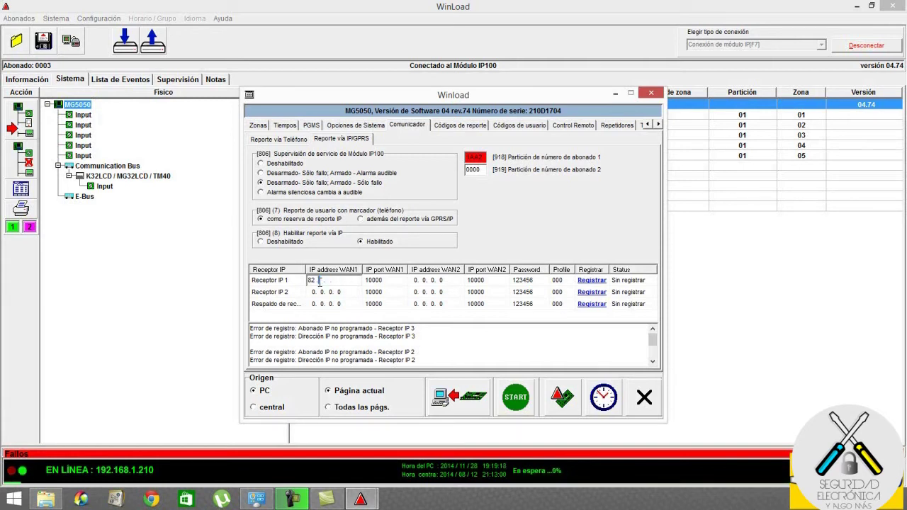
{"action": "type", "text": "82 ."}
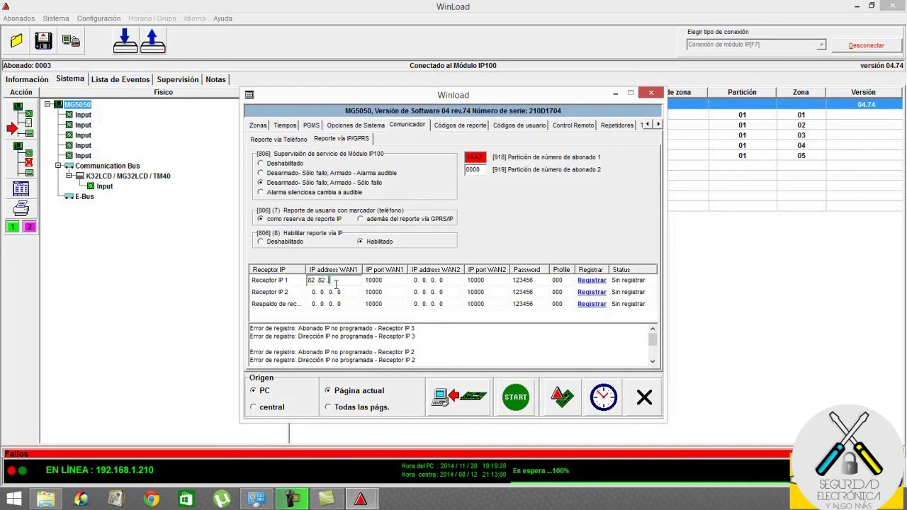
{"action": "type", "text": "82 .82"}
- Set the WAN1 IP port of IP receiver 1 to 16001
{"action": "left_click", "coordinate": [388, 281]}
{"action": "key", "text": "BackSpace"}
{"action": "key", "text": "BackSpace"}
{"action": "key", "text": "BackSpace"}
{"action": "key", "text": "BackSpace"}
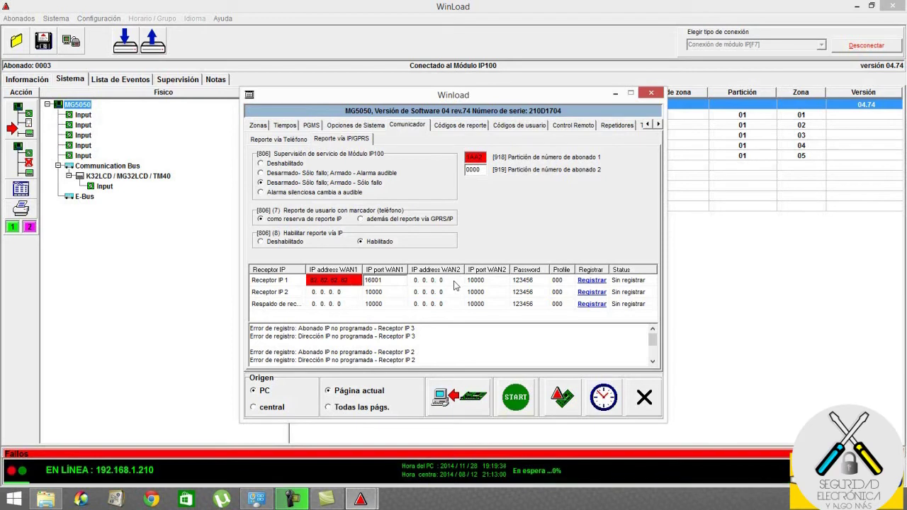
- Set the WAN2 address of IP receiver 1 to 83.83.83.83 and its WAN2 port to 16002
{"action": "key", "text": "Tab"}
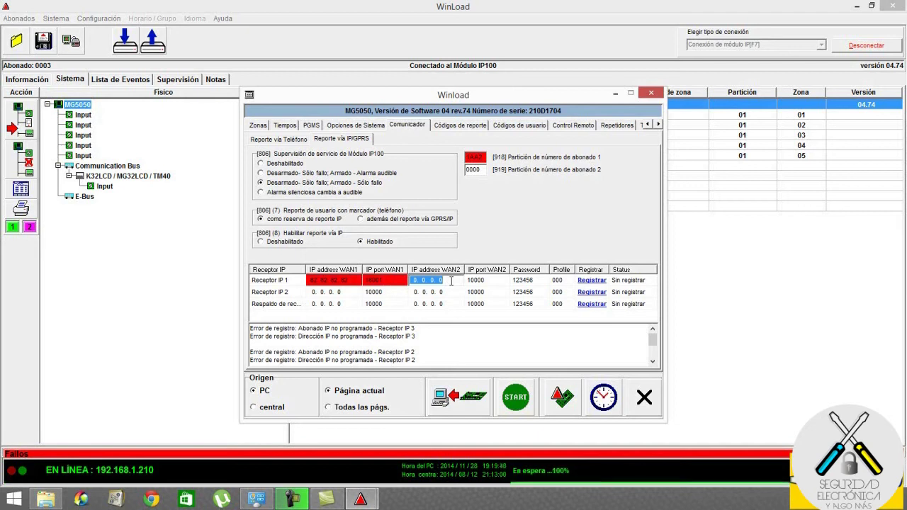
{"action": "key", "text": "Delete"}
{"action": "type", "text": "83. 8"}
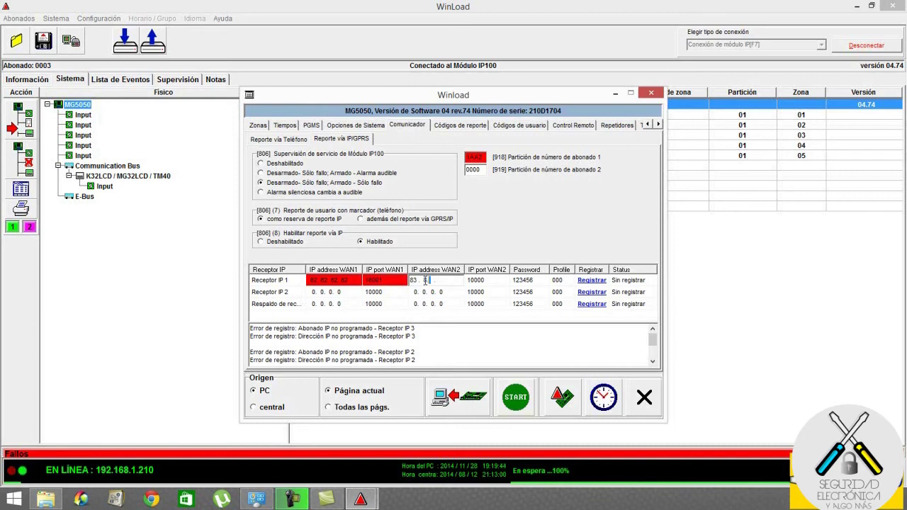
{"action": "key", "text": "BackSpace"}
{"action": "type", "text": "8"}
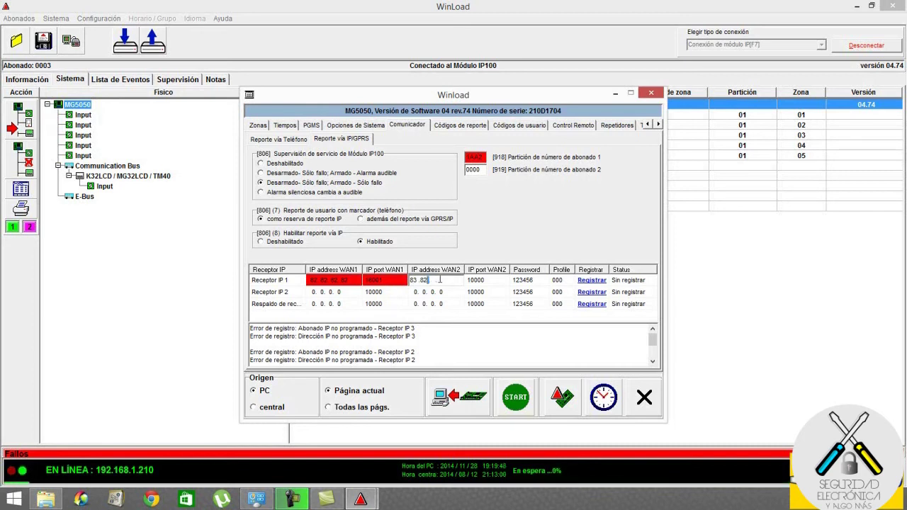
{"action": "type", "text": "3. 83. "}
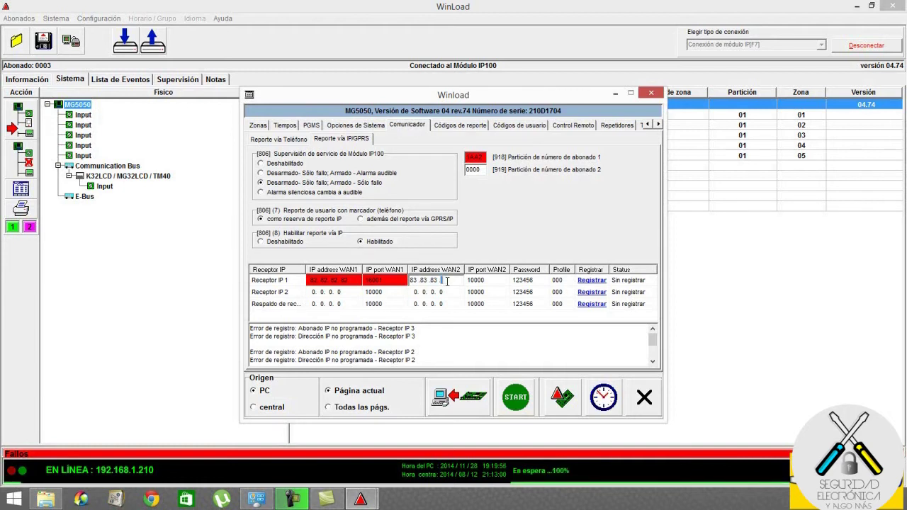
{"action": "type", "text": "83"}
{"action": "left_click", "coordinate": [489, 281]}
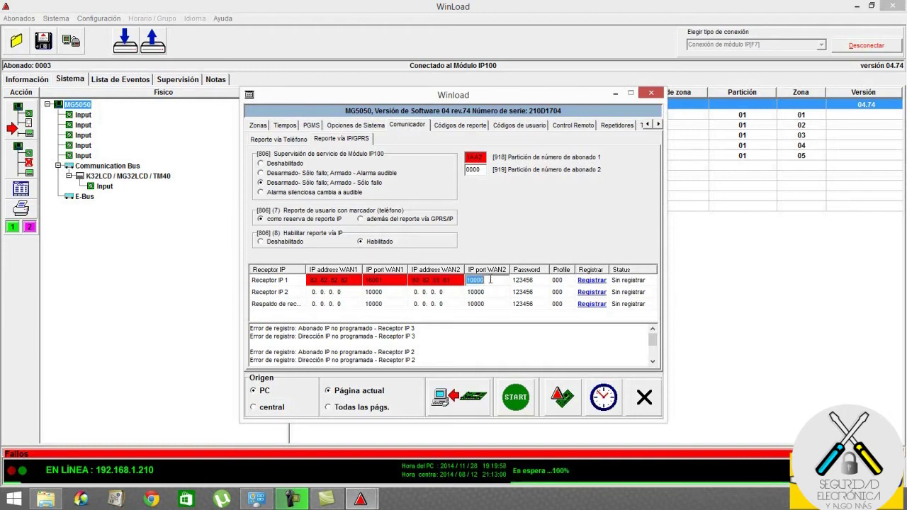
{"action": "type", "text": "16002"}
- Check the password field of IP receiver 1 and set the receiver's profile to 003
{"action": "left_click", "coordinate": [528, 280]}
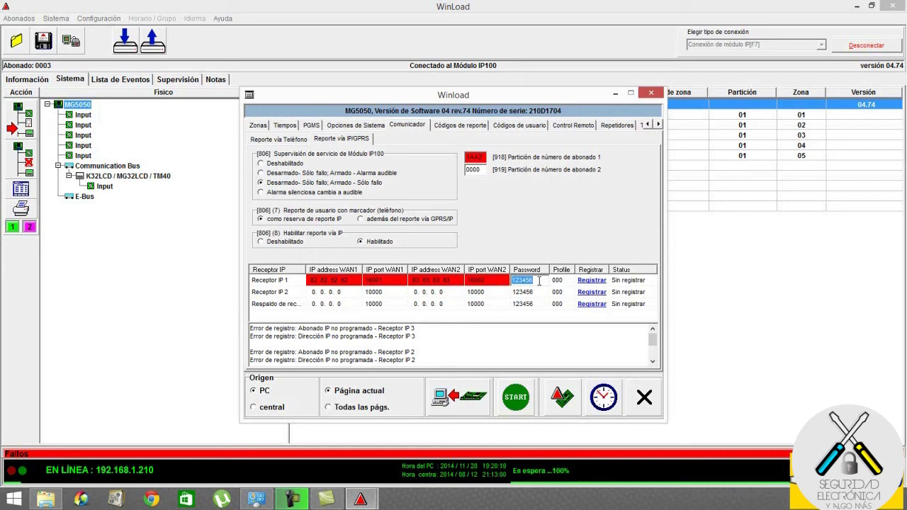
{"action": "left_click", "coordinate": [565, 281]}
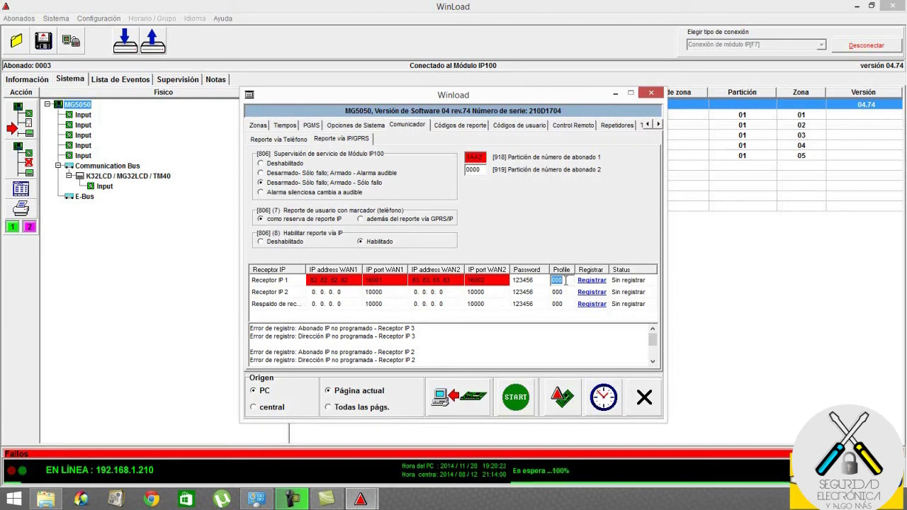
{"action": "type", "text": "004"}
{"action": "key", "text": "BackSpace"}
{"action": "type", "text": "3"}
{"action": "left_click", "coordinate": [535, 282]}
- Set the WAN1 IP address of the backup receiver to 84.84.84.84
{"action": "left_click", "coordinate": [352, 303]}
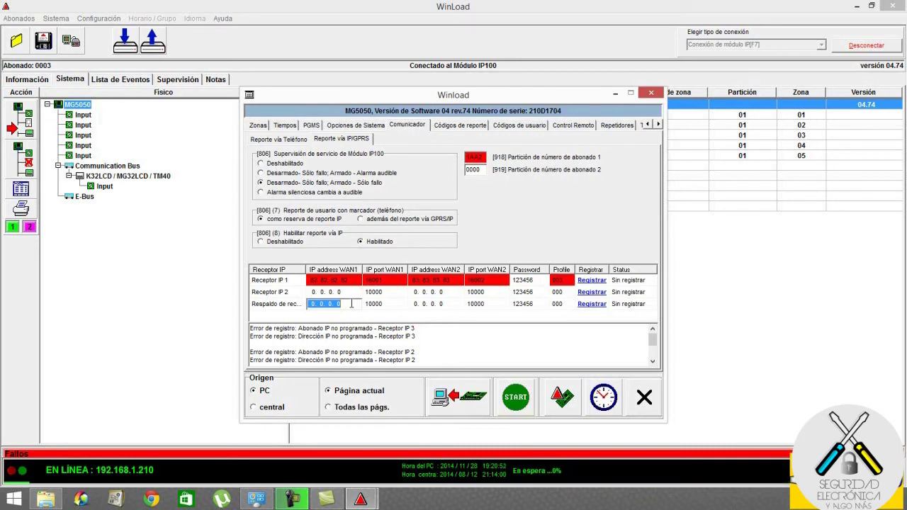
{"action": "type", "text": "84 . "}
{"action": "type", "text": "24"}
{"action": "key", "text": "BackSpace"}
{"action": "key", "text": "BackSpace"}
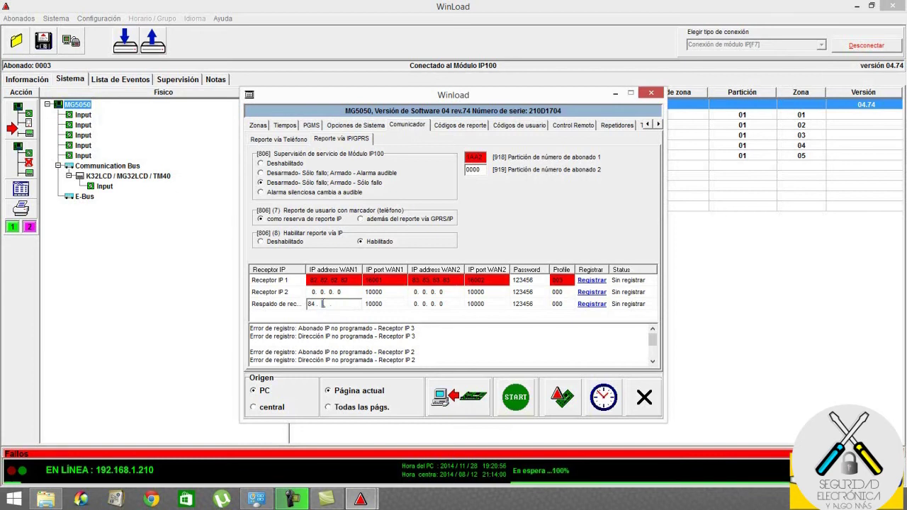
{"action": "type", "text": "84"}
{"action": "key", "text": "period"}
{"action": "type", "text": "84. 84"}
- Set the backup receiver's WAN1 port to 16003 and its profile to 003
{"action": "left_click", "coordinate": [387, 303]}
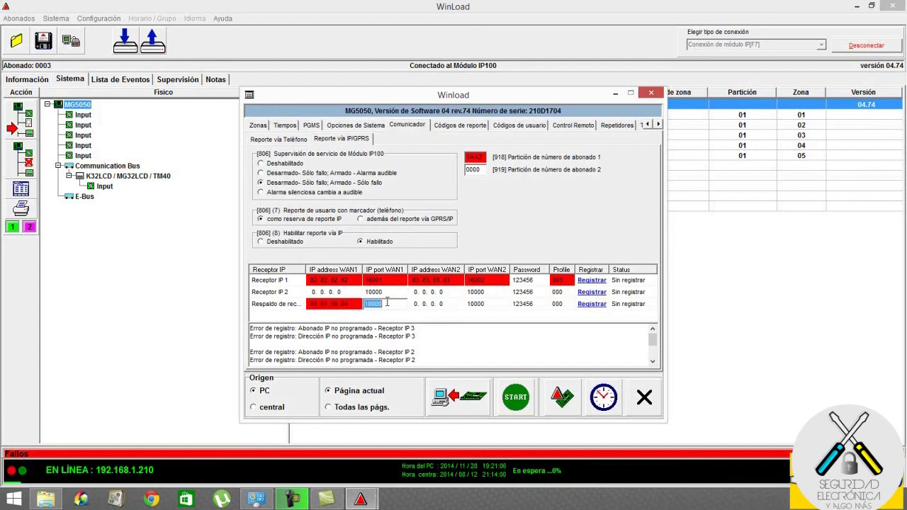
{"action": "type", "text": "16"}
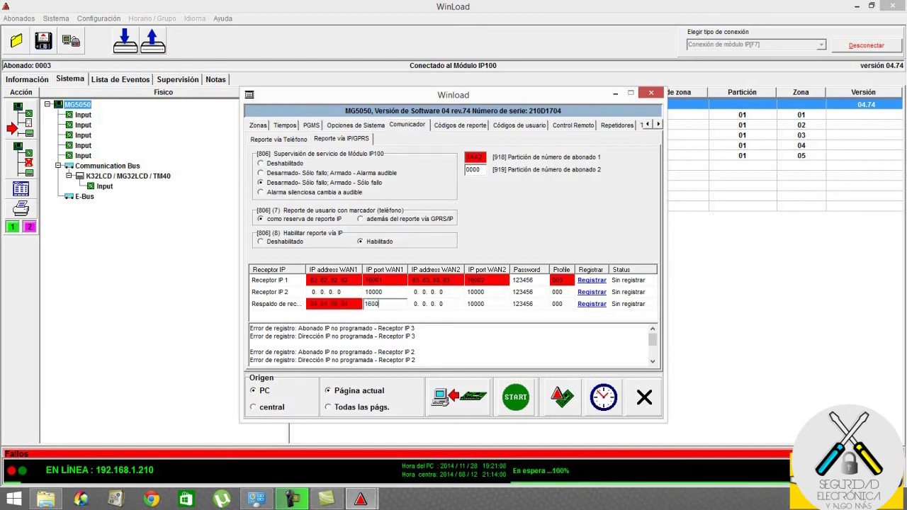
{"action": "type", "text": "003"}
{"action": "left_click", "coordinate": [434, 305]}
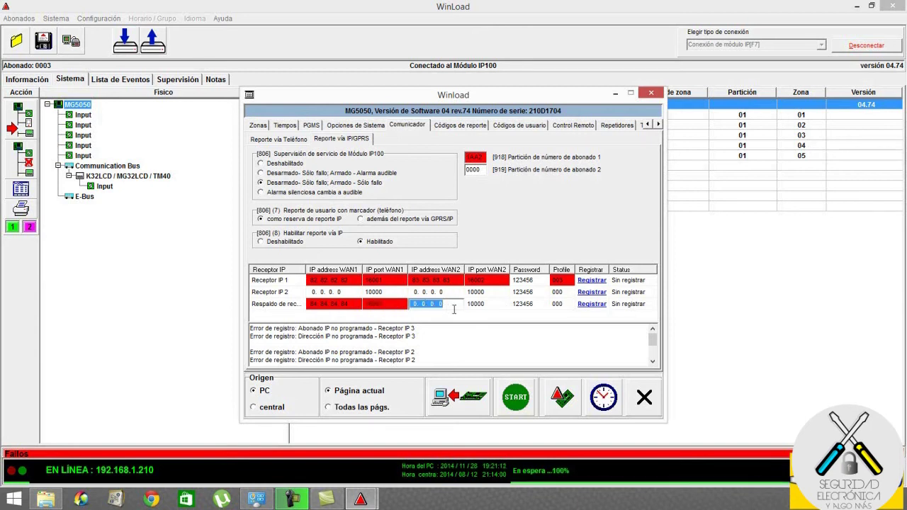
{"action": "left_click", "coordinate": [566, 304]}
{"action": "type", "text": "003"}
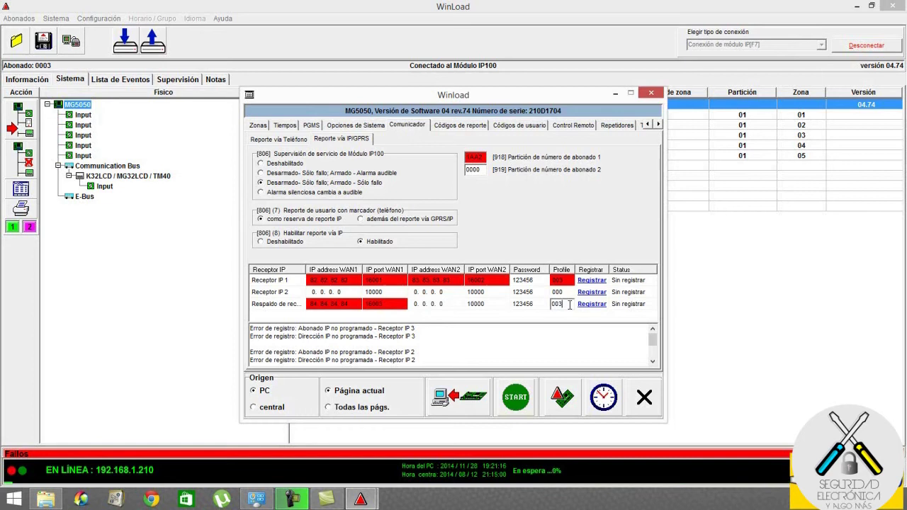
{"action": "left_click", "coordinate": [570, 293]}
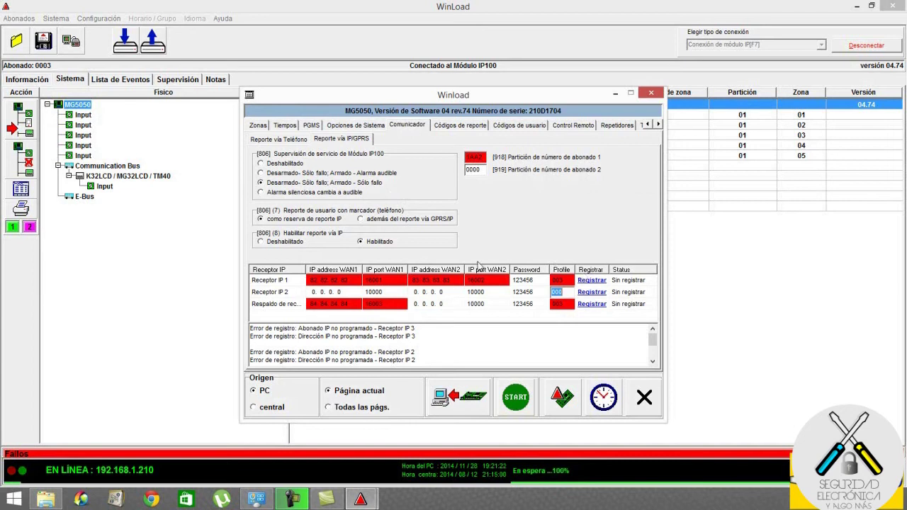
- Enter the PC's phone number in section [915] of the communicator's telephone reporting settings
{"action": "left_click", "coordinate": [297, 139]}
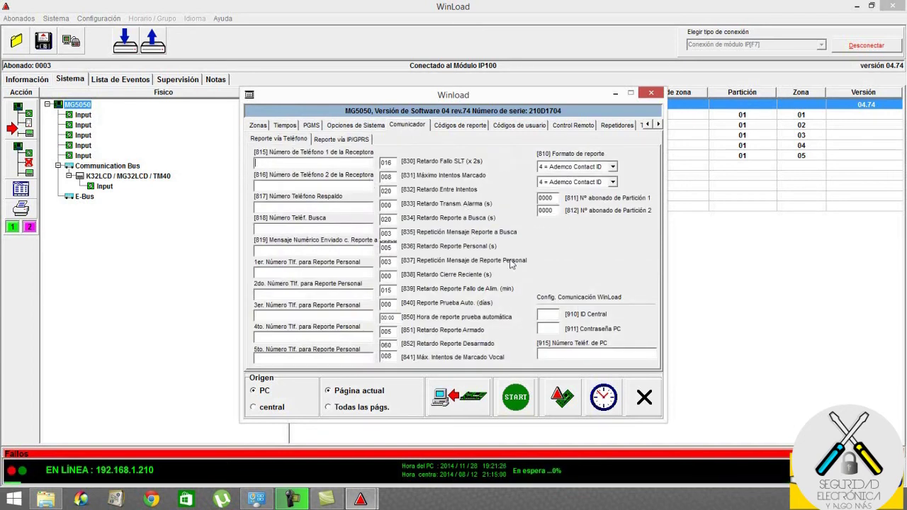
{"action": "left_click", "coordinate": [575, 356]}
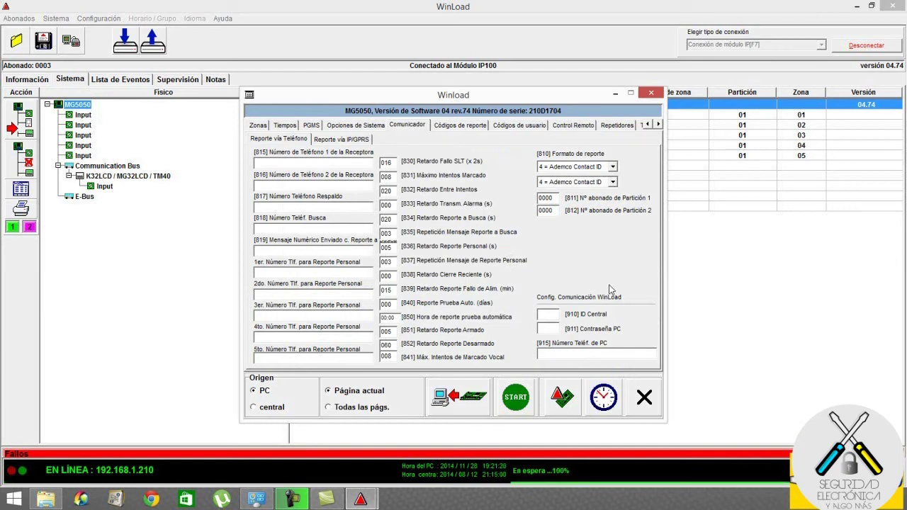
{"action": "left_click", "coordinate": [350, 140]}
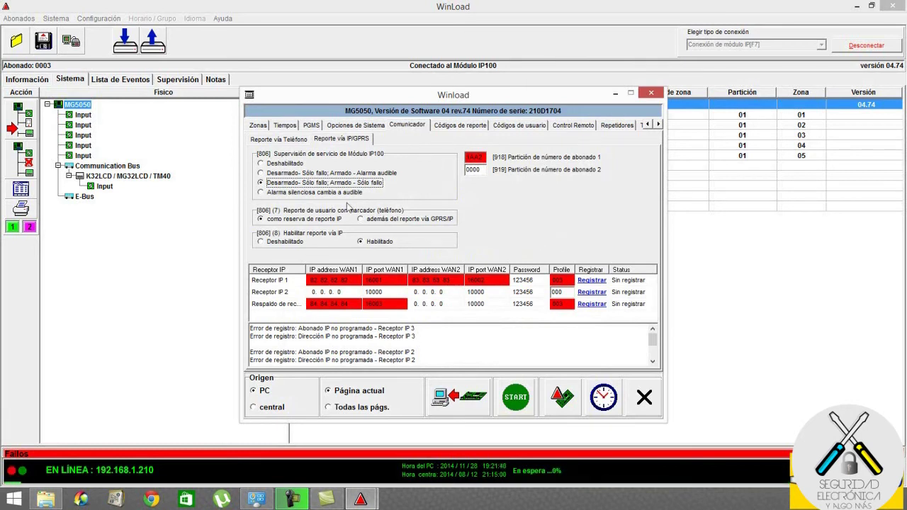
{"action": "left_click", "coordinate": [280, 139]}
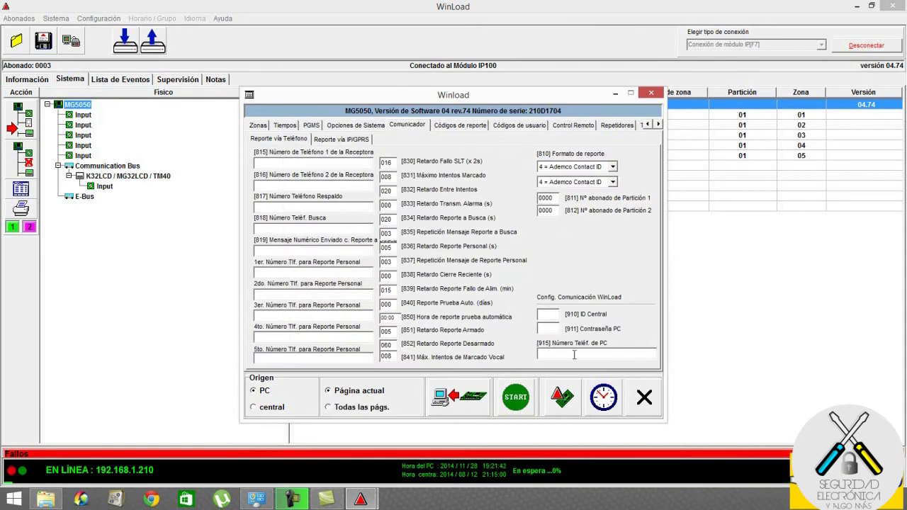
{"action": "type", "text": "68542789"}
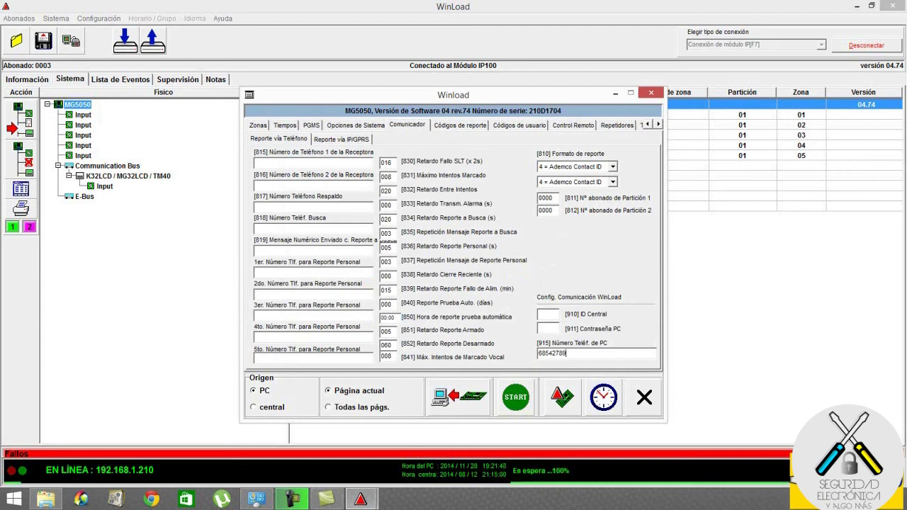
- Enter the monitoring receiver's first phone number in section [815] of the telephone reporting settings
{"action": "left_click", "coordinate": [359, 141]}
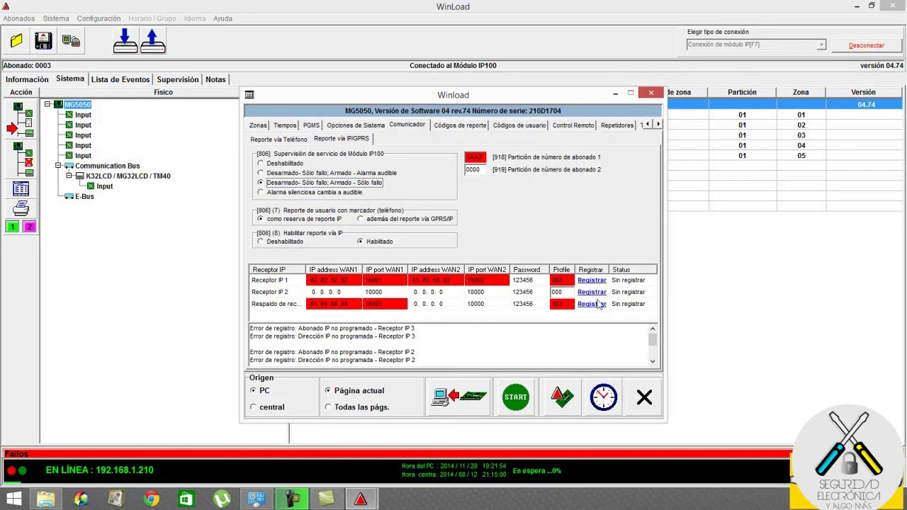
{"action": "left_click", "coordinate": [290, 141]}
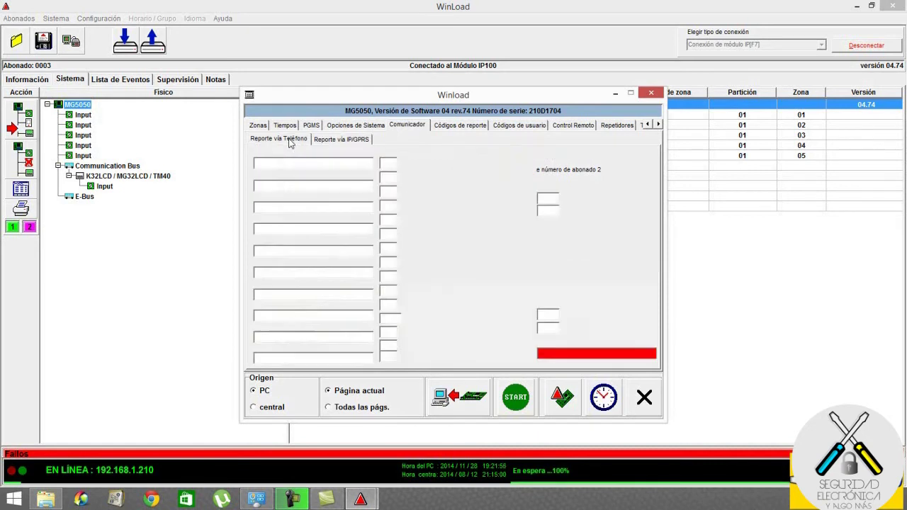
{"action": "left_click", "coordinate": [358, 143]}
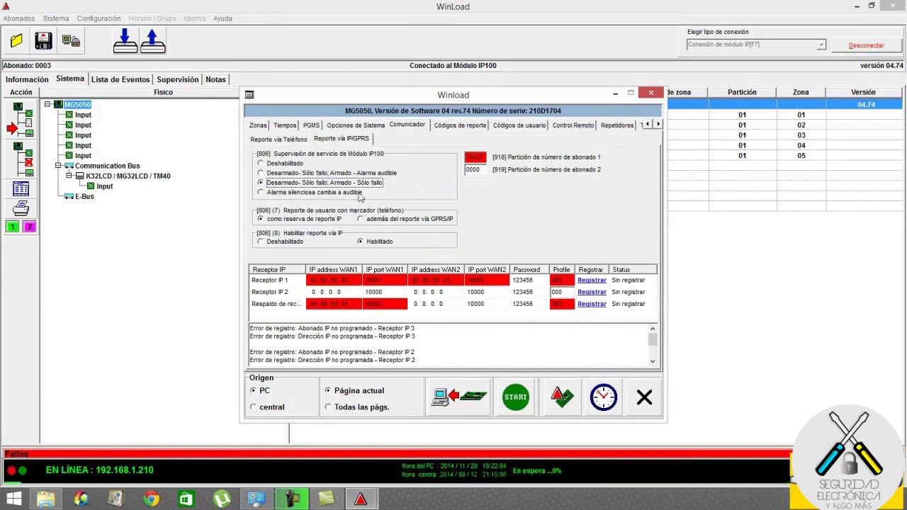
{"action": "left_click", "coordinate": [287, 140]}
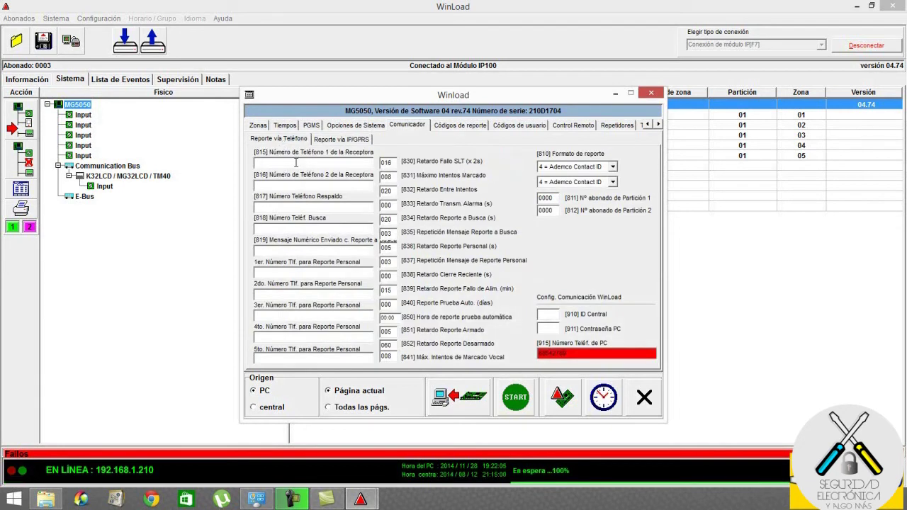
{"action": "type", "text": "95864578"}
{"action": "left_click", "coordinate": [309, 187]}
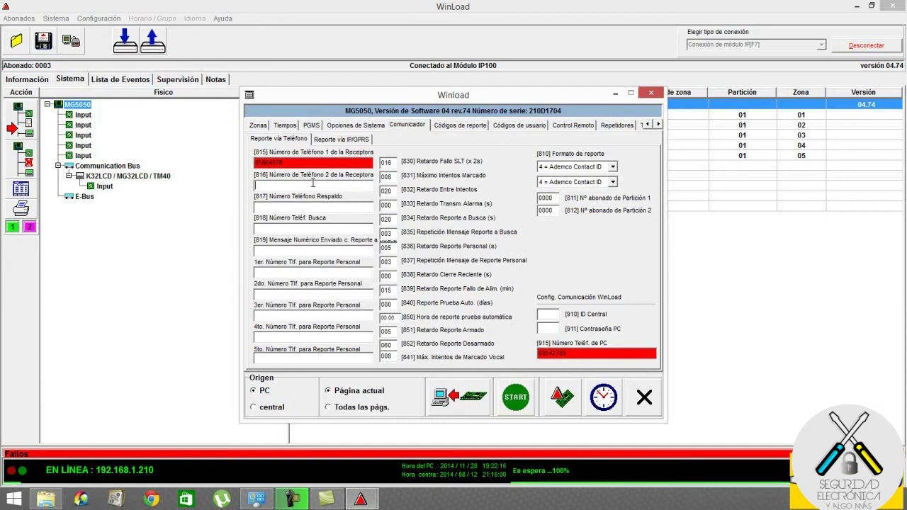
- Fill in partition 1's account number in section [811] of telephone reporting, using the same one as for IP reporting
{"action": "left_click", "coordinate": [335, 141]}
{"action": "left_click", "coordinate": [296, 142]}
{"action": "double_click", "coordinate": [547, 198]}
{"action": "type", "text": "1AA2"}
{"action": "left_click", "coordinate": [551, 215]}
- Send only the current communicator page from the PC to the panel
{"action": "left_click", "coordinate": [329, 141]}
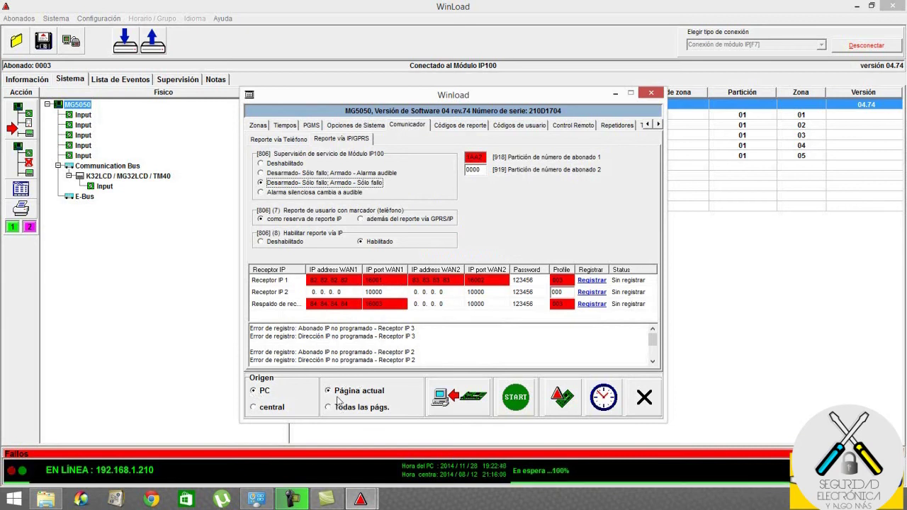
{"action": "left_click", "coordinate": [347, 409]}
{"action": "left_click", "coordinate": [348, 393]}
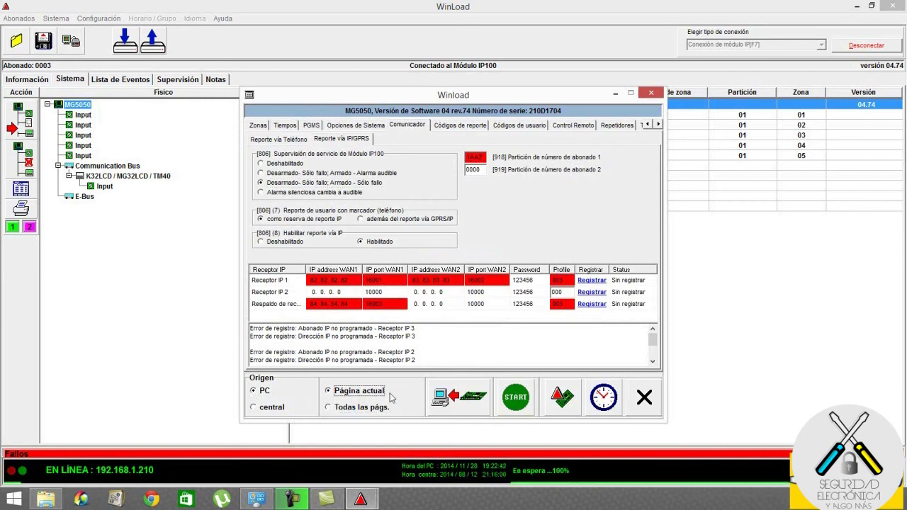
{"action": "left_click", "coordinate": [518, 398]}
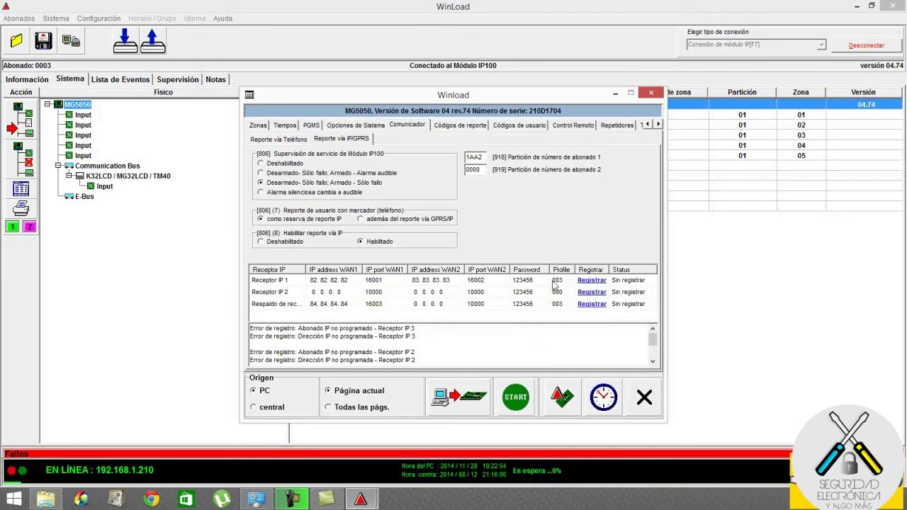
- Review the report codes for alarms, tampers and special arming, and check the communicator's IP and telephone settings
{"action": "left_click", "coordinate": [476, 128]}
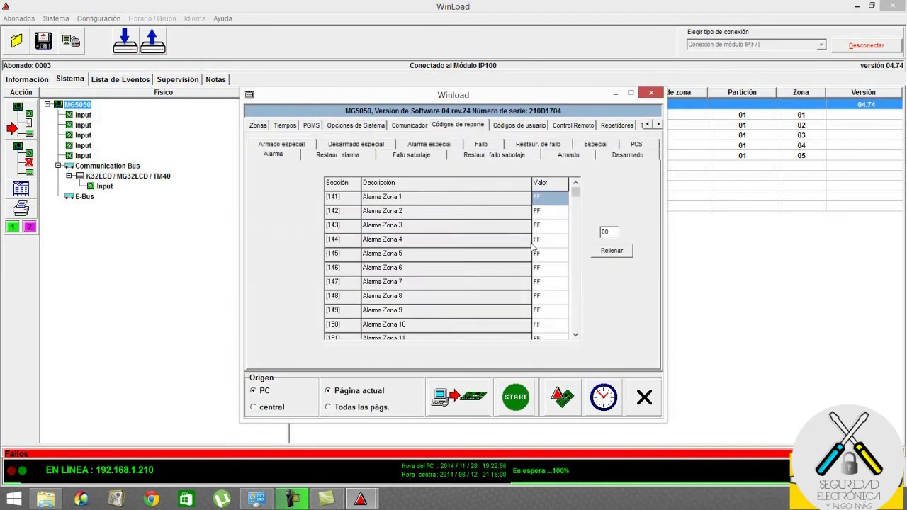
{"action": "left_click", "coordinate": [411, 155]}
{"action": "left_click", "coordinate": [428, 144]}
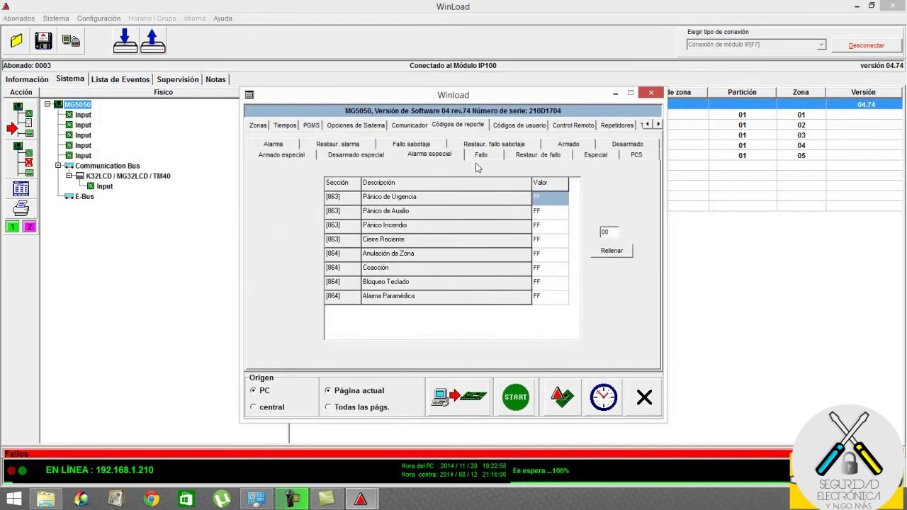
{"action": "left_click", "coordinate": [365, 157]}
{"action": "left_click", "coordinate": [304, 156]}
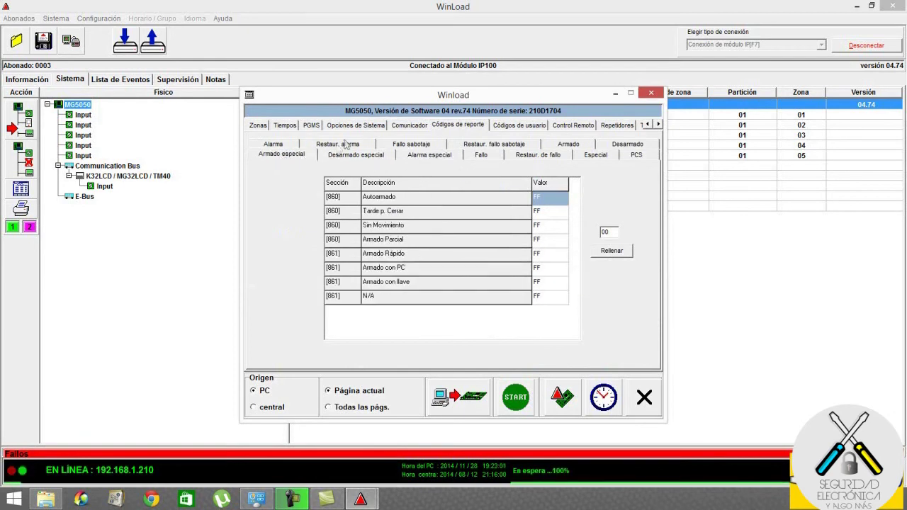
{"action": "left_click", "coordinate": [406, 125]}
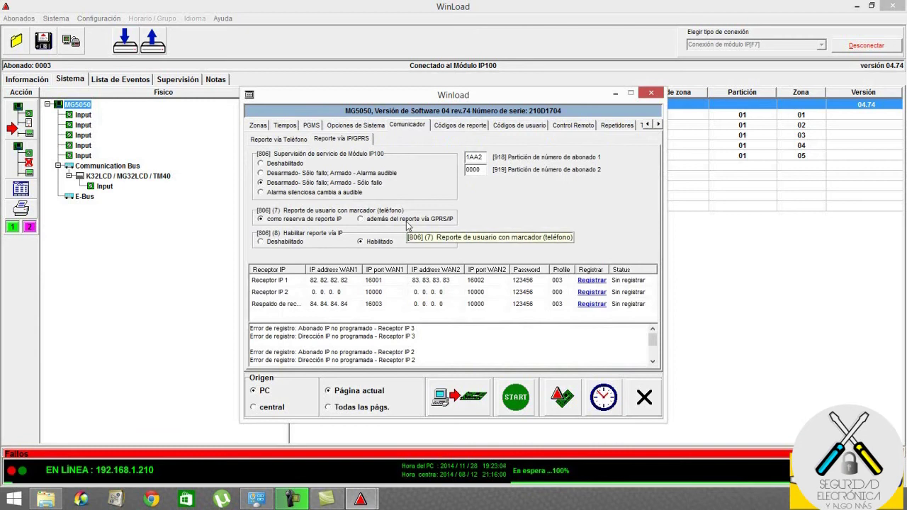
{"action": "left_click", "coordinate": [301, 140]}
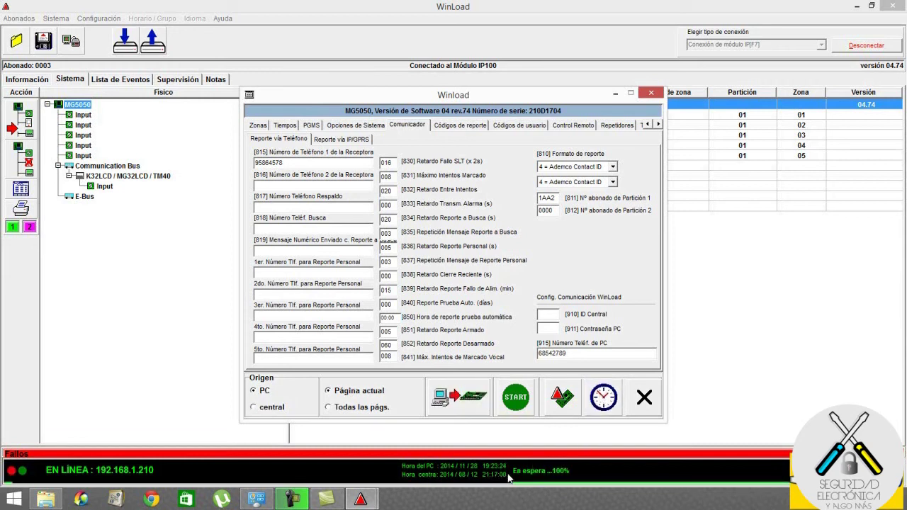
- Close the panel's programming window and save the subscriber
{"action": "left_click", "coordinate": [644, 399]}
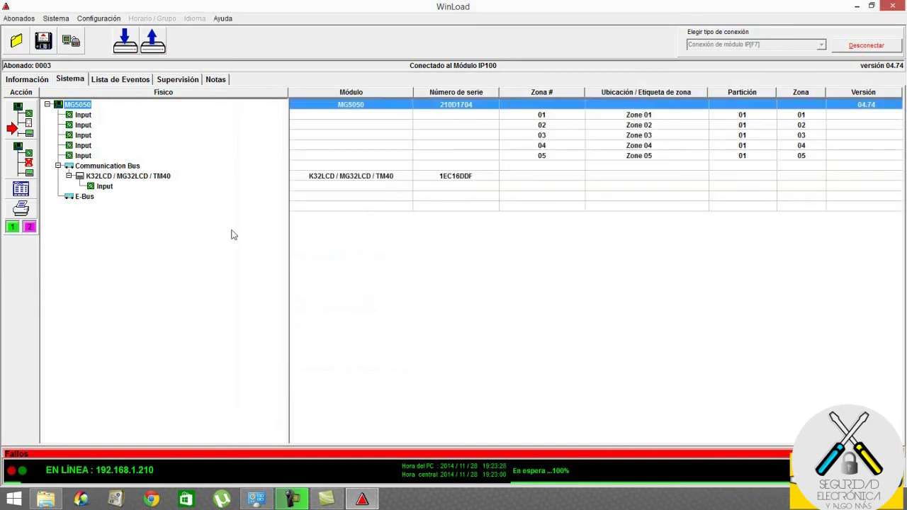
{"action": "left_click", "coordinate": [44, 41]}
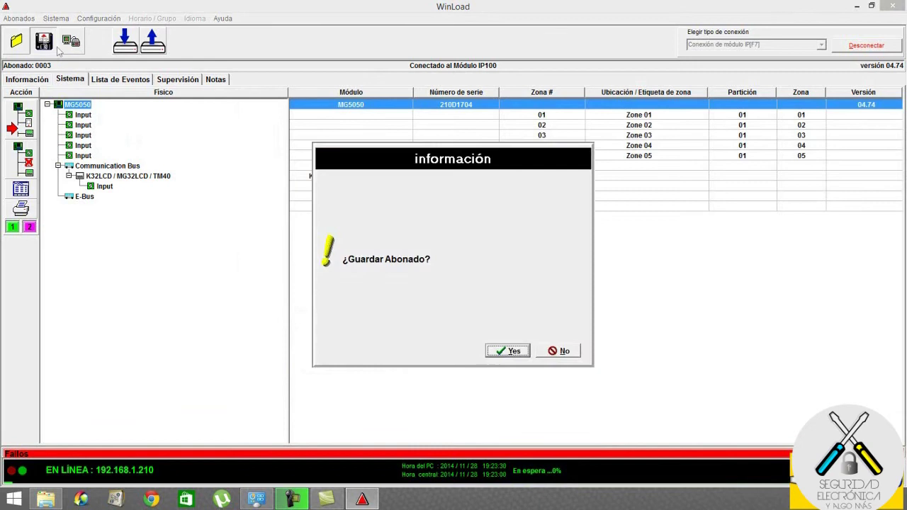
{"action": "left_click", "coordinate": [515, 352]}
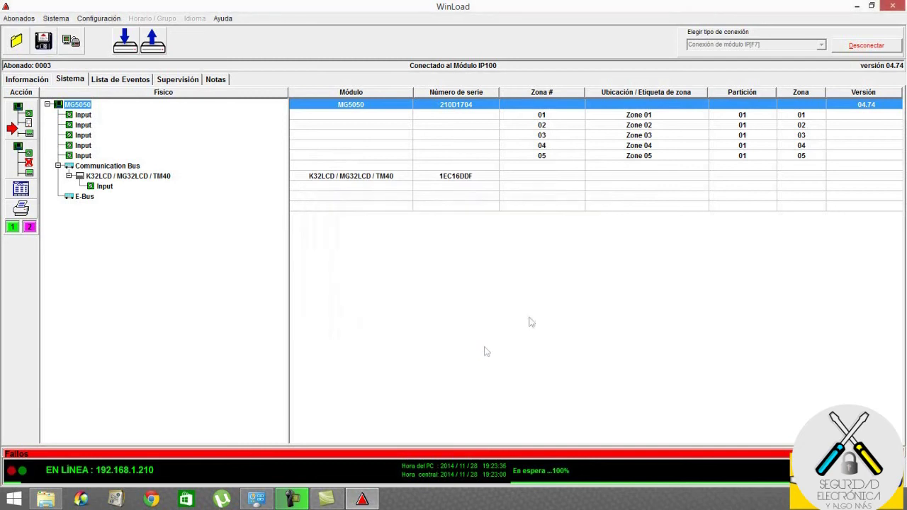
- Disconnect from the panel and reopen its programming window at the communicator settings
{"action": "left_click", "coordinate": [866, 44]}
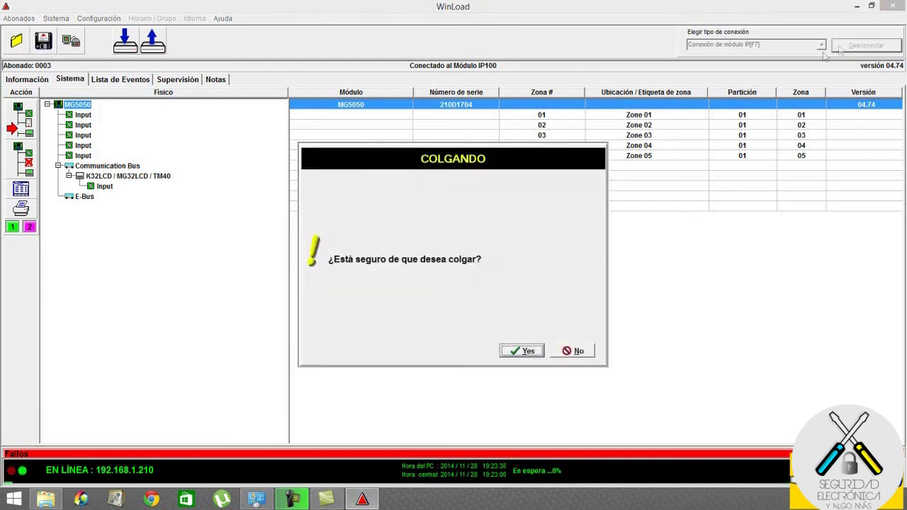
{"action": "left_click", "coordinate": [526, 351]}
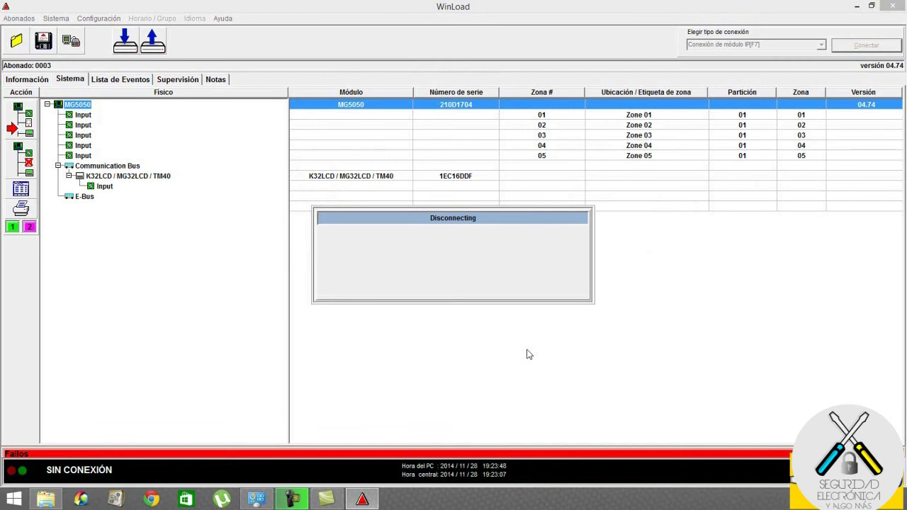
{"action": "left_click", "coordinate": [21, 189]}
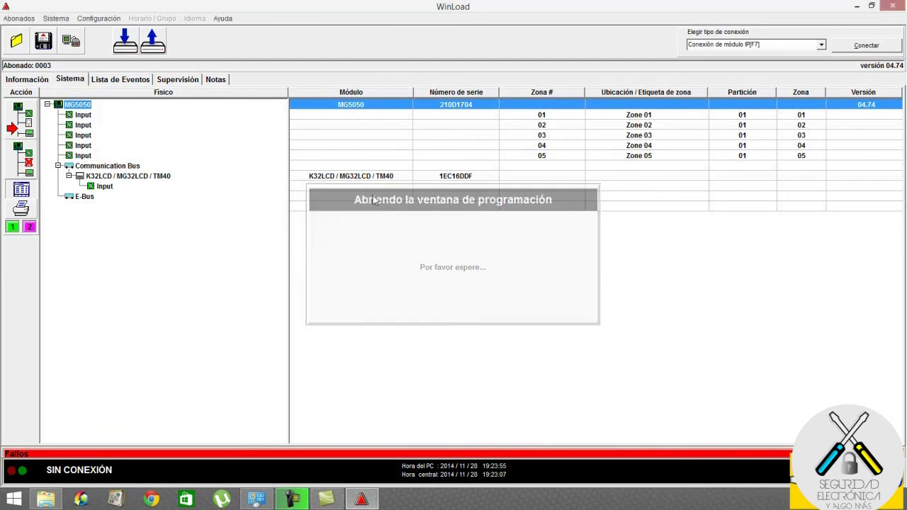
{"action": "left_click", "coordinate": [409, 126]}
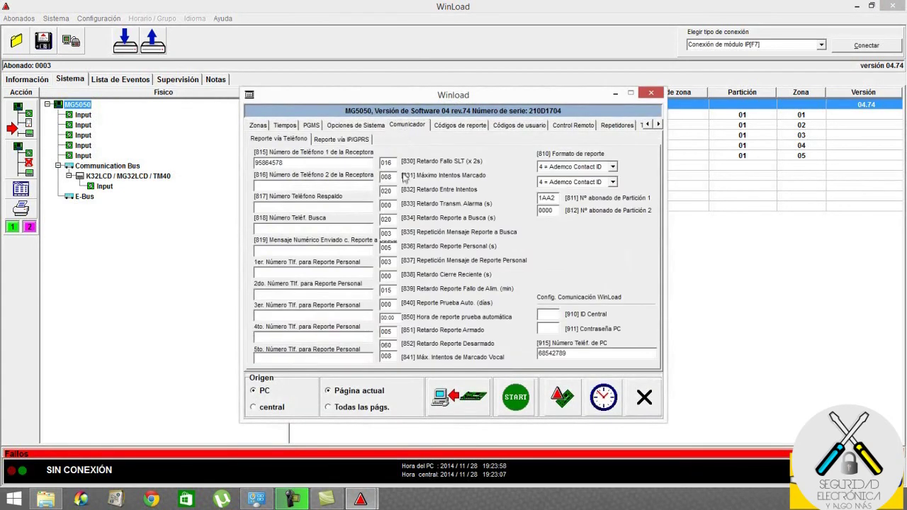